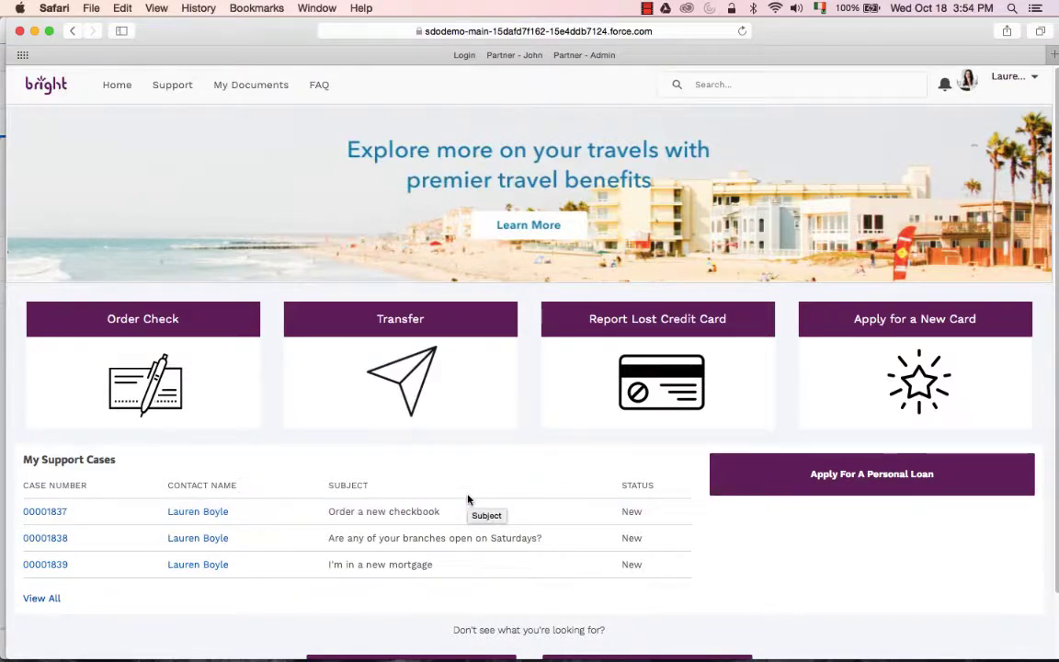
# - Start a lost credit card report and choose the black bright card as the missing card
pyautogui.click(608, 414)
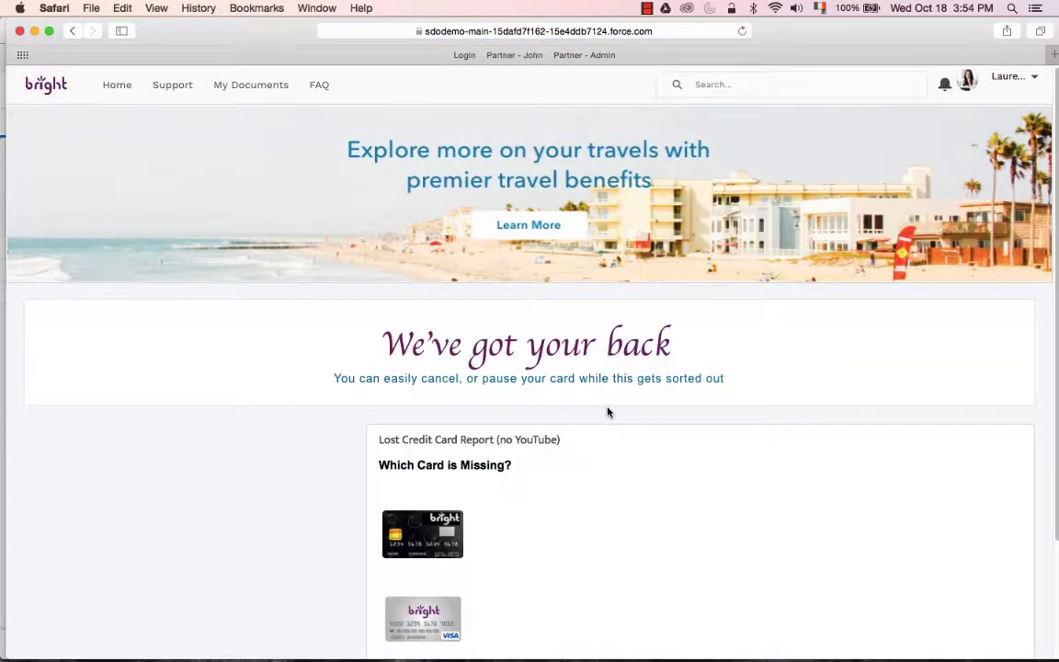
pyautogui.scroll(-3, 606, 412)
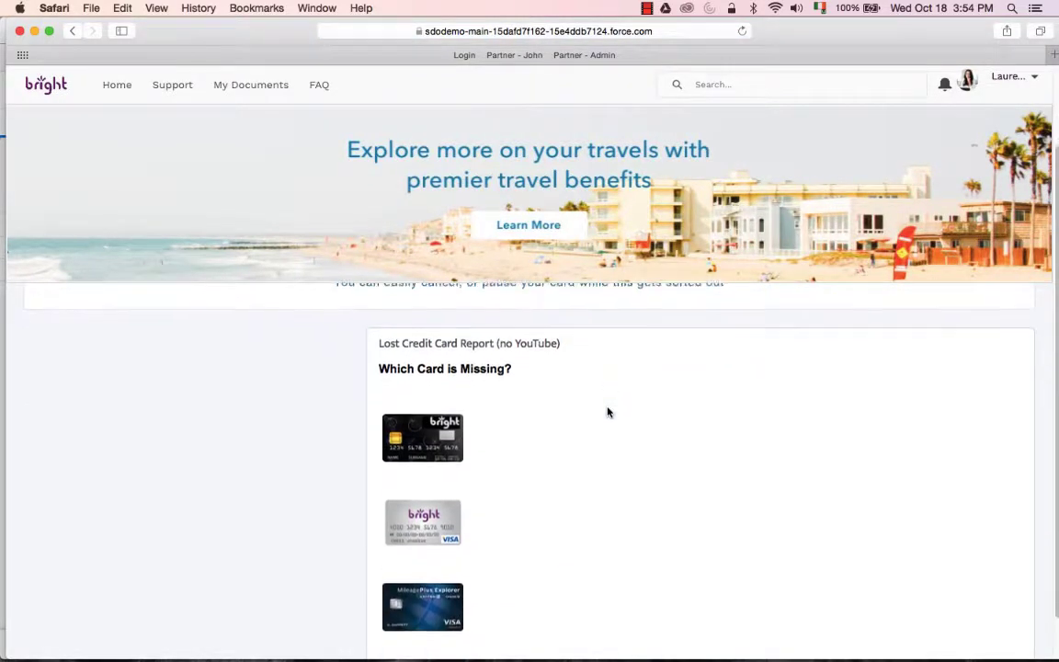
pyautogui.click(429, 432)
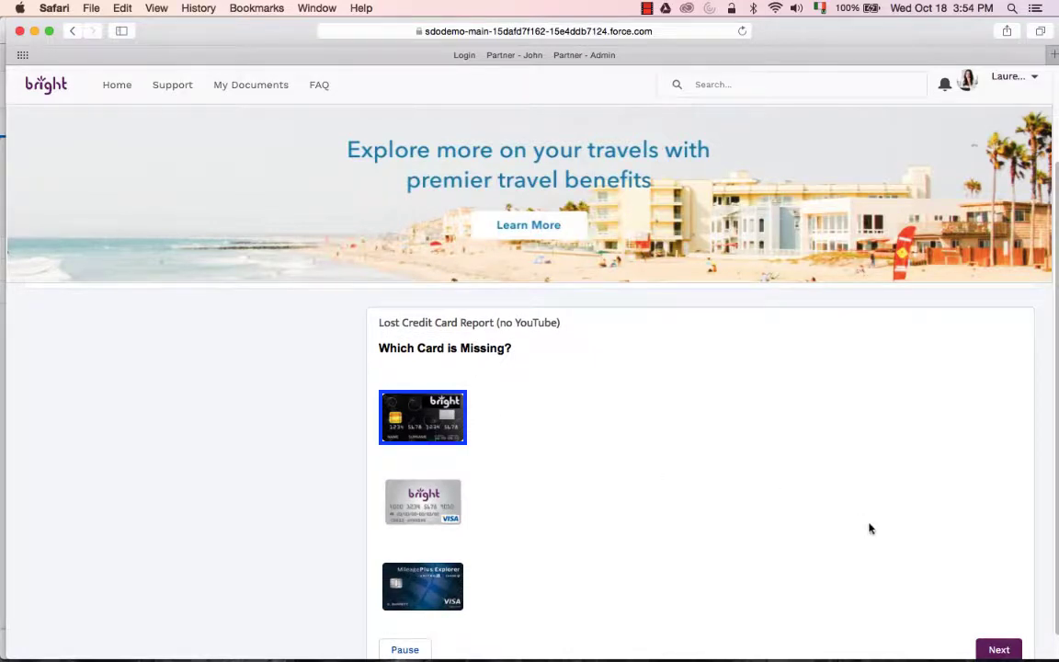
pyautogui.click(995, 648)
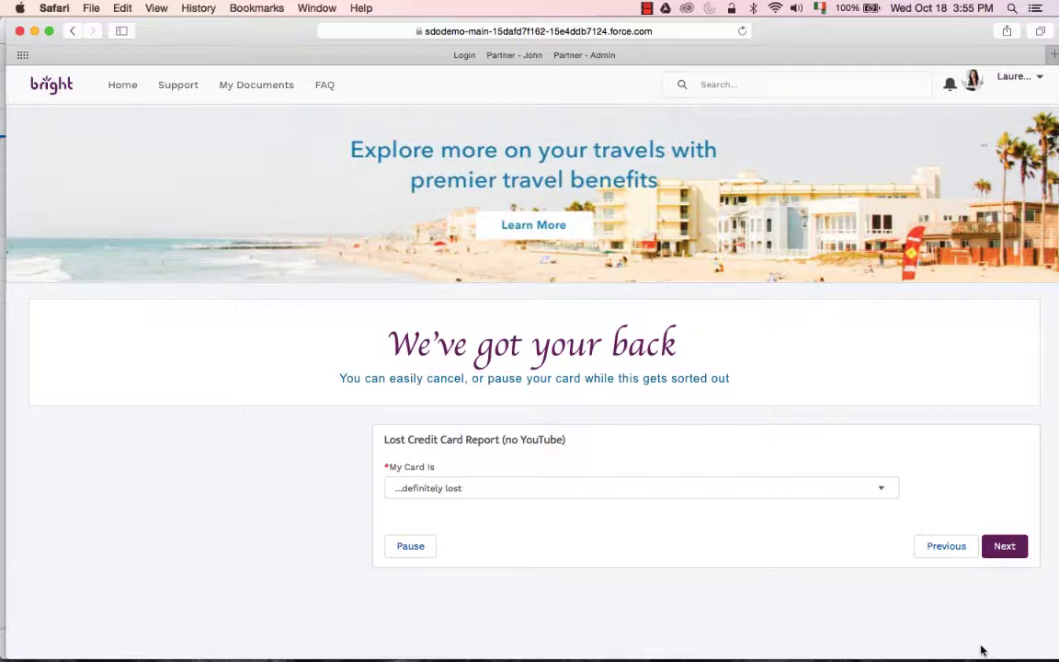
# - Report the card's status as "missing right now -I can't find it" and continue the report
pyautogui.click(874, 488)
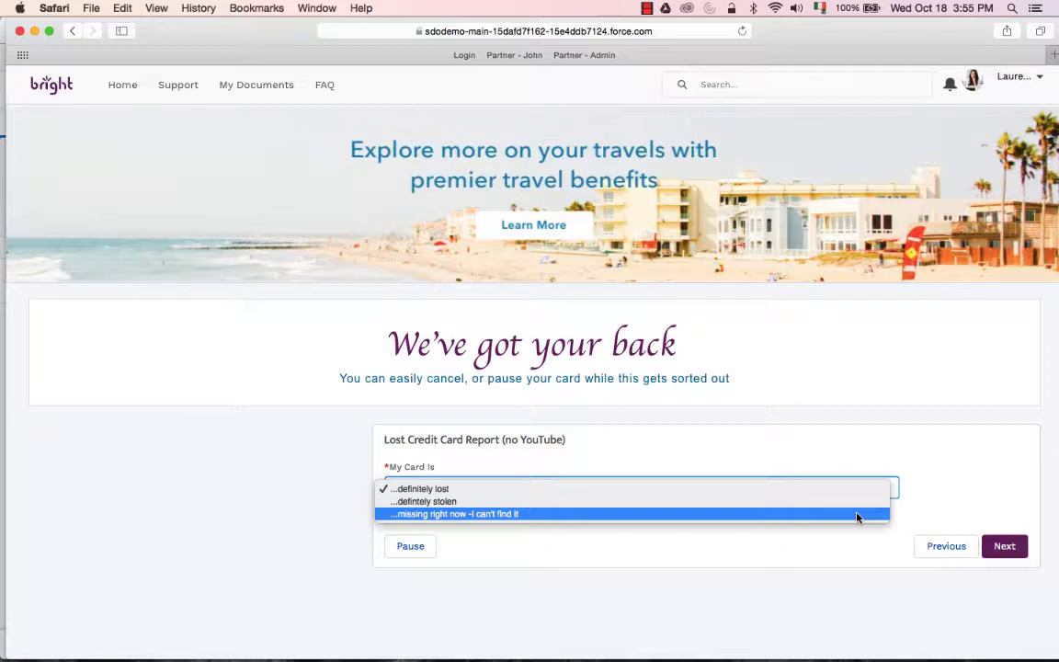
pyautogui.click(856, 518)
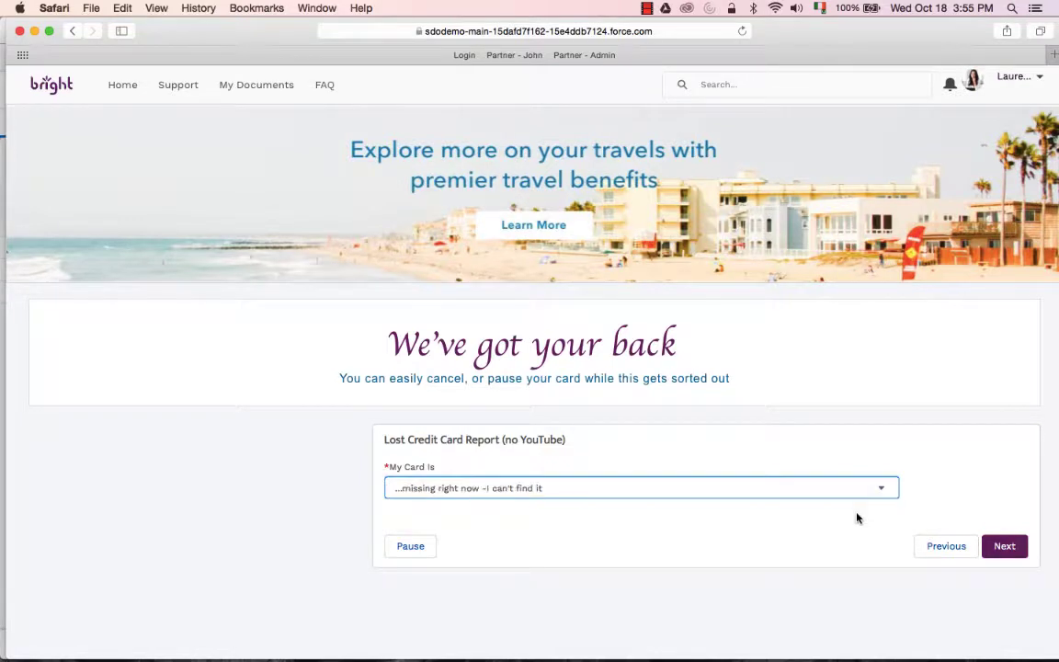
pyautogui.click(1010, 555)
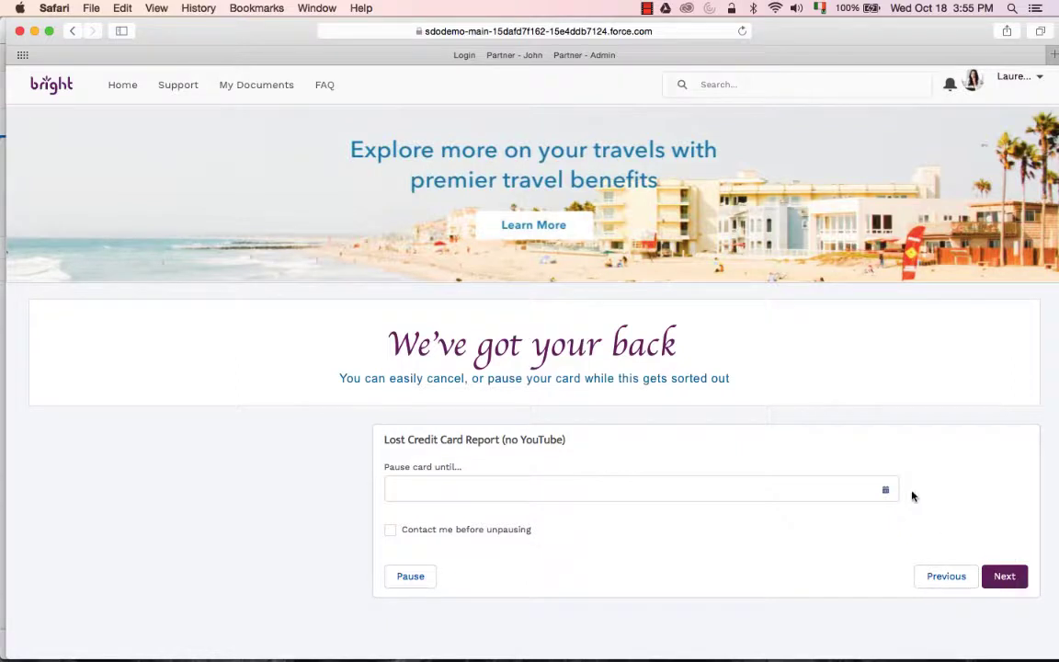
# - Pause the card until Oct 31, 2017, with contact requested before unpausing, and submit these settings
pyautogui.click(886, 490)
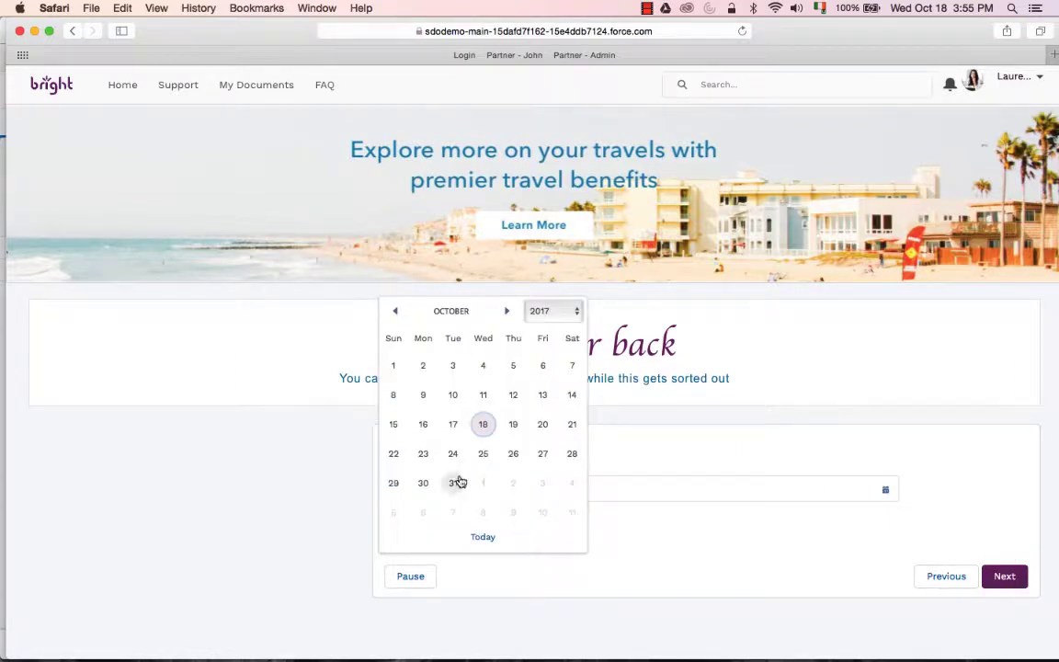
pyautogui.click(457, 482)
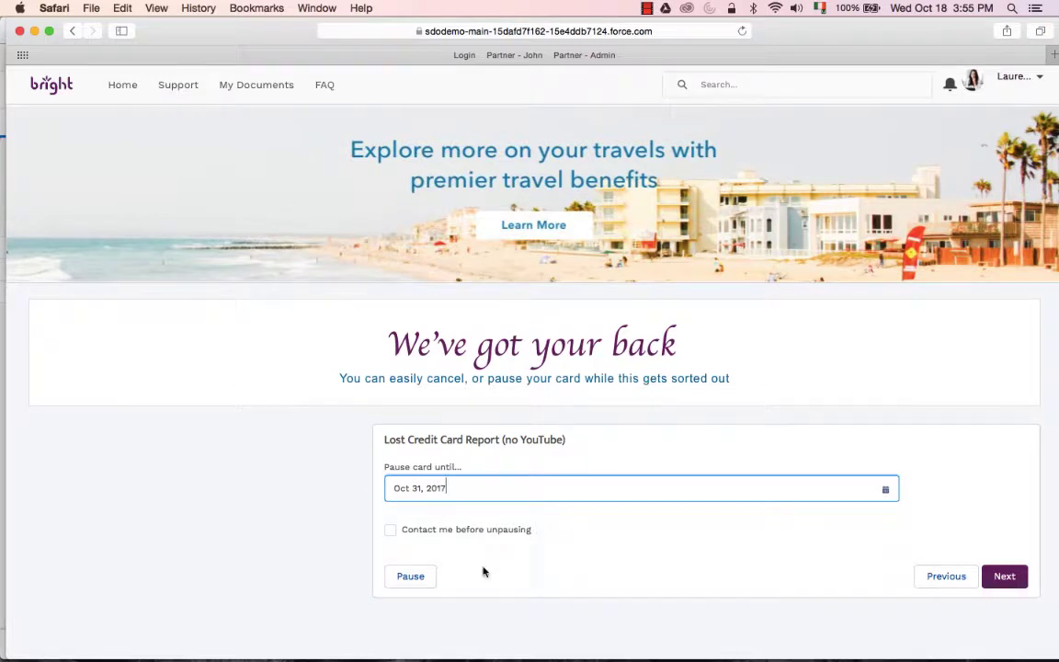
pyautogui.click(389, 531)
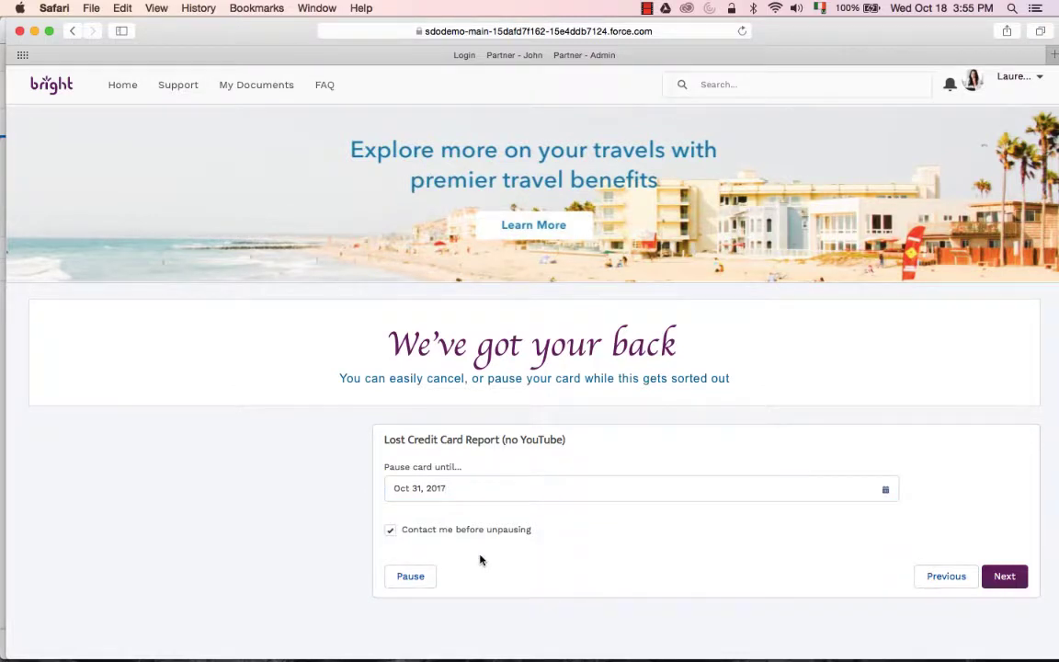
pyautogui.click(1010, 576)
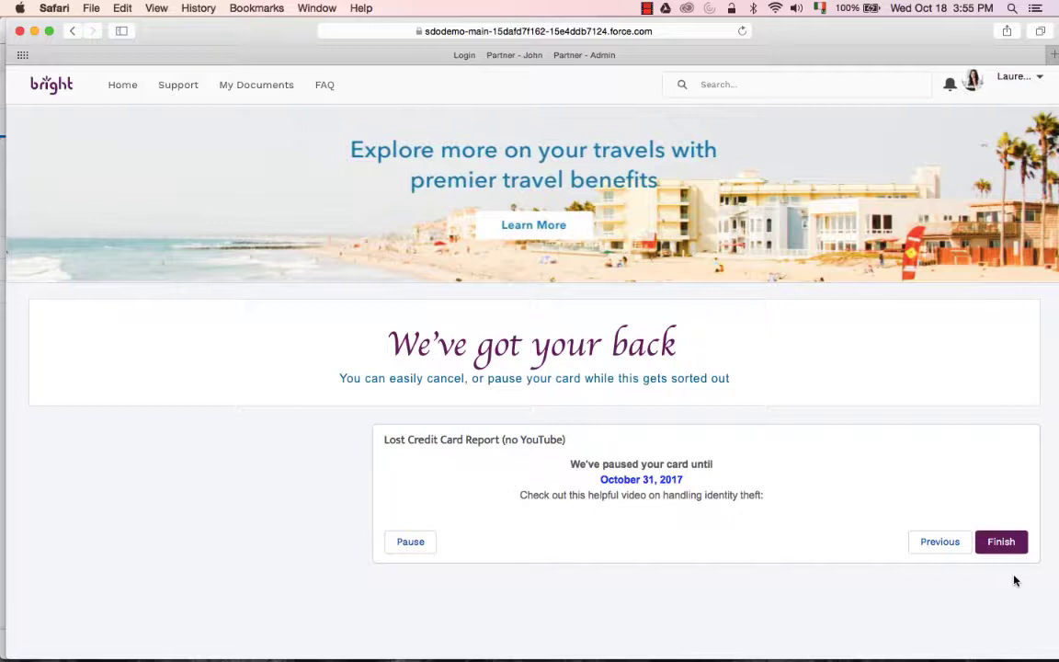
# - Open My Forms and Document Library and show its documents as thumbnail tiles
pyautogui.click(260, 85)
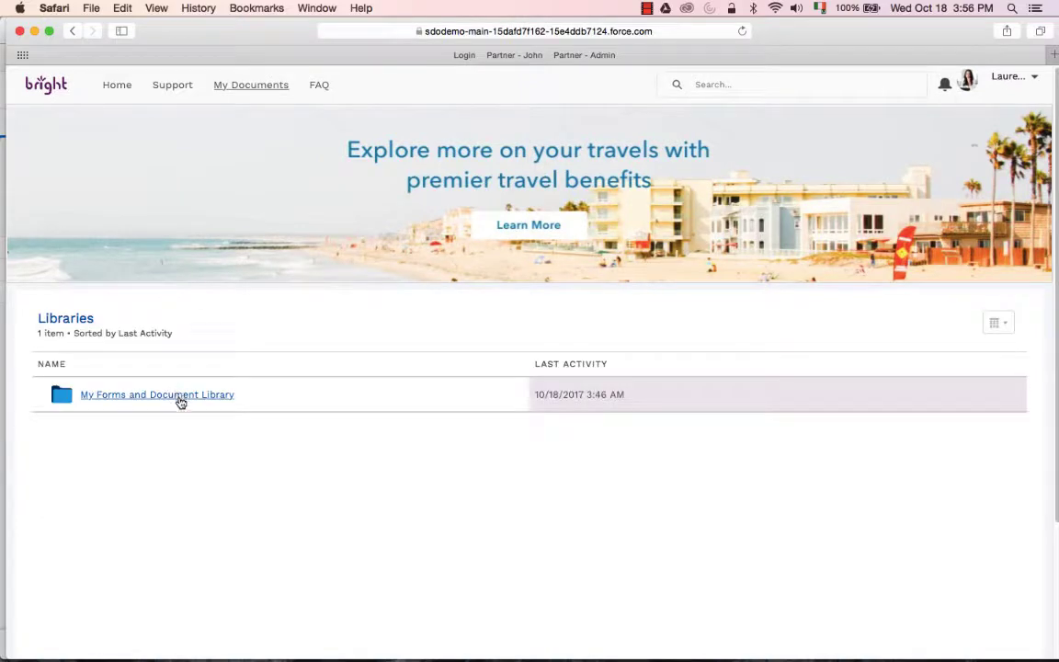
pyautogui.click(181, 402)
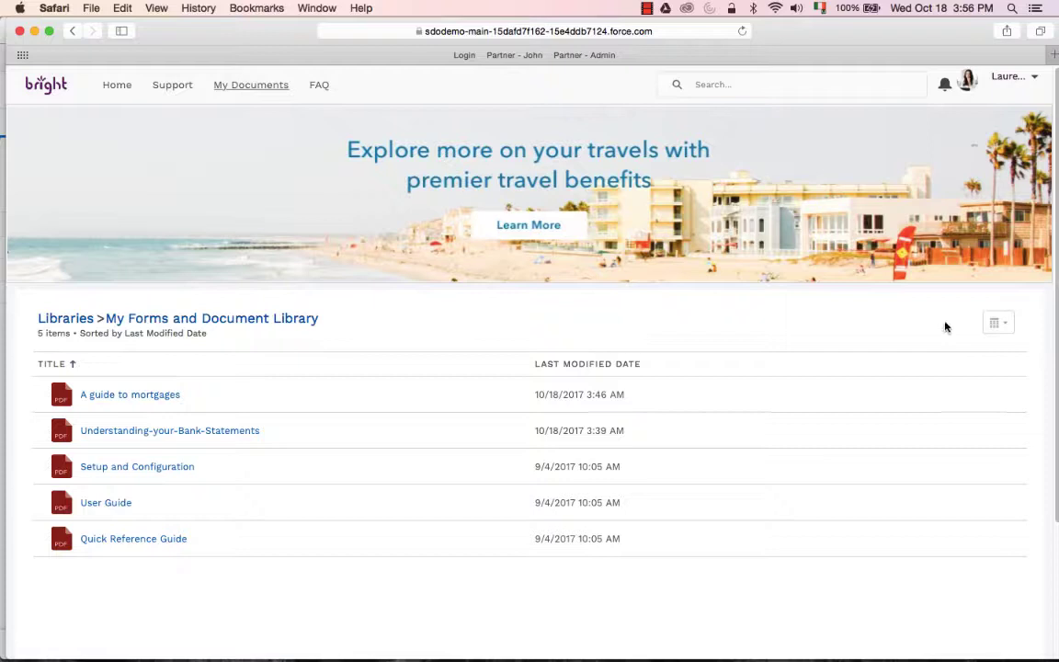
pyautogui.click(997, 323)
pyautogui.click(967, 401)
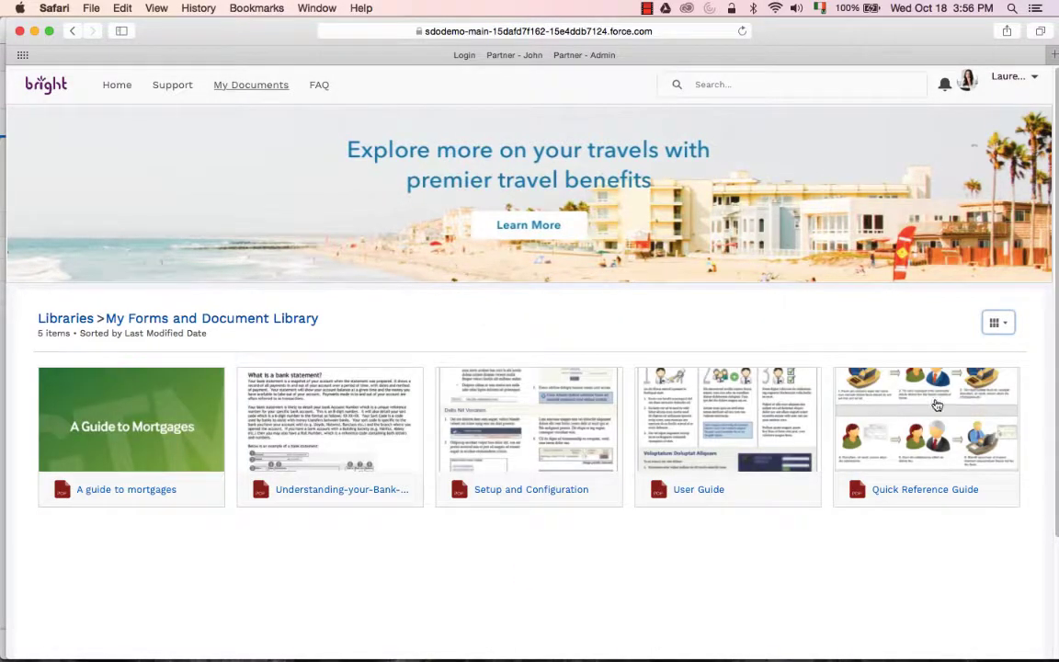
# - Preview the "A guide to mortgages" PDF through its contents page and close the preview
pyautogui.click(147, 423)
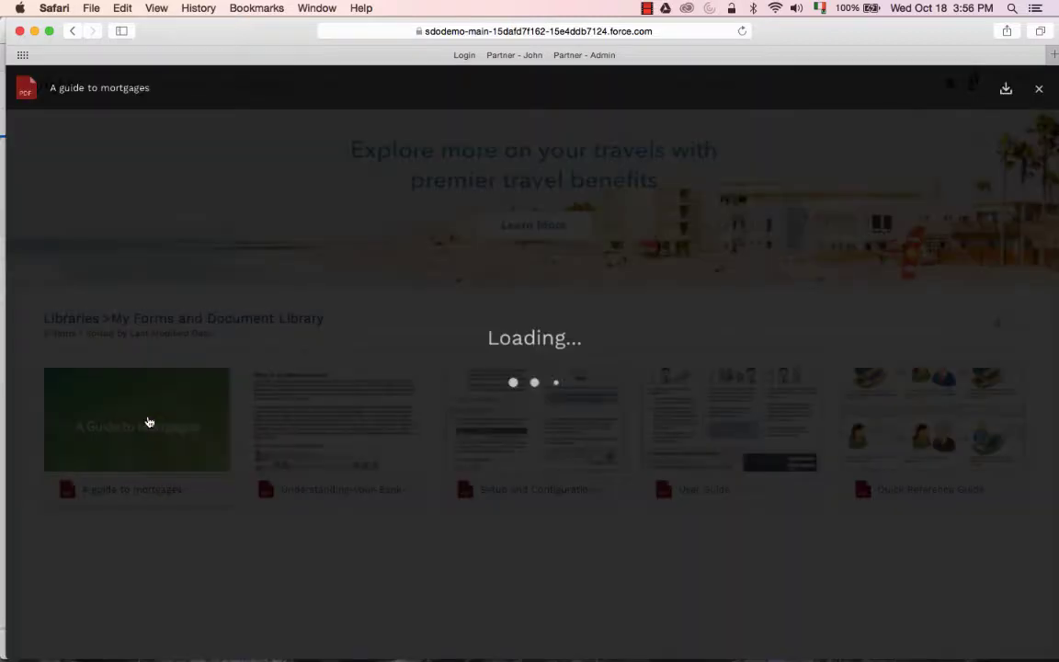
pyautogui.scroll(-10, 389, 419)
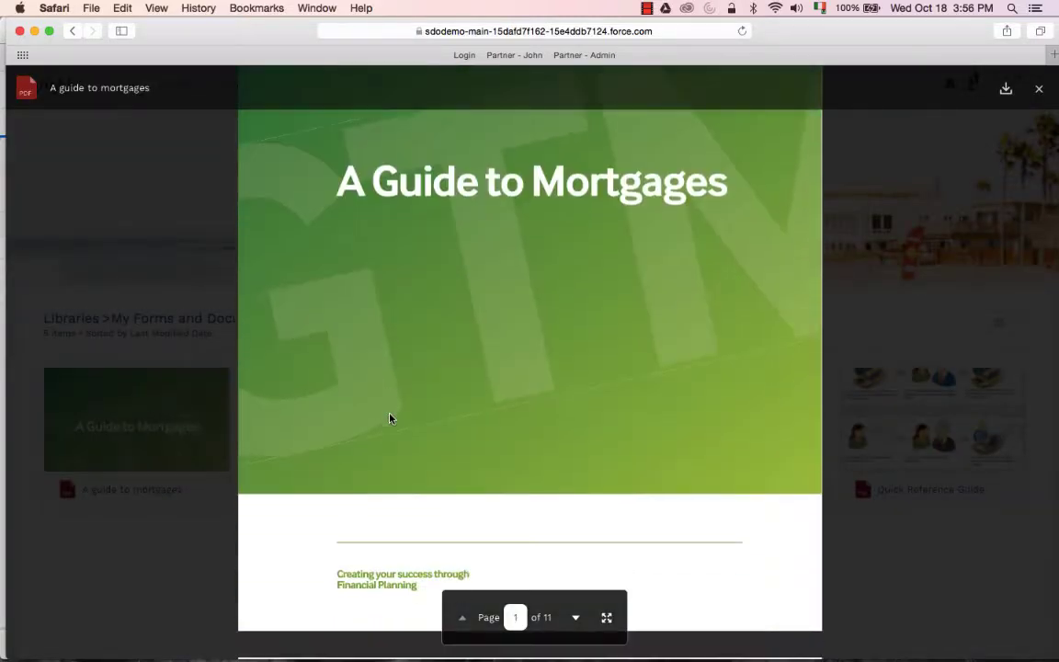
pyautogui.scroll(-5, 390, 427)
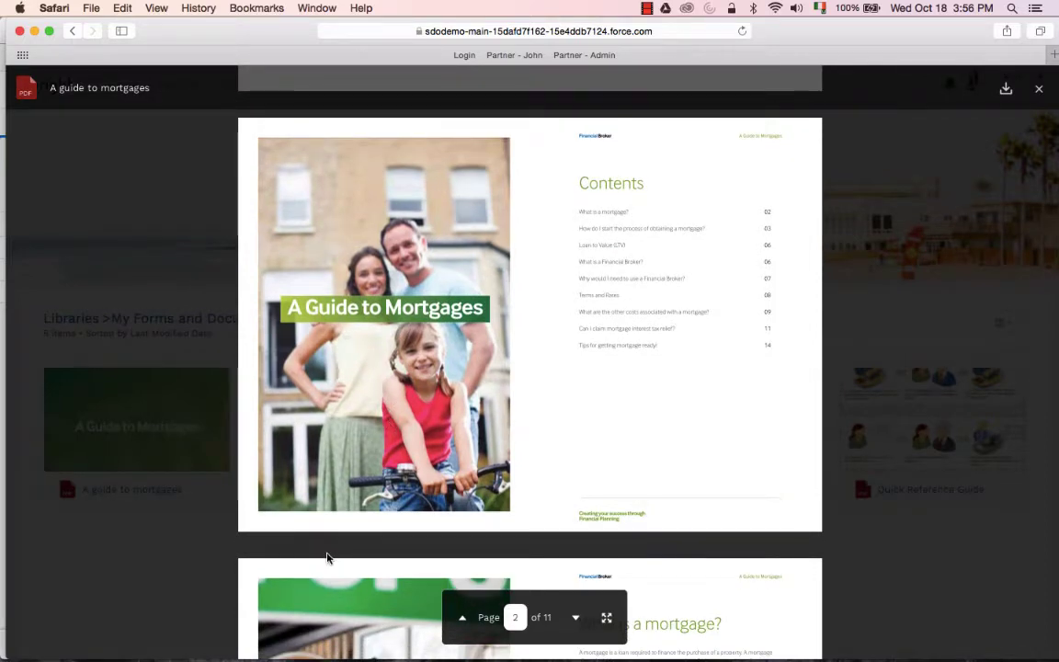
pyautogui.click(149, 575)
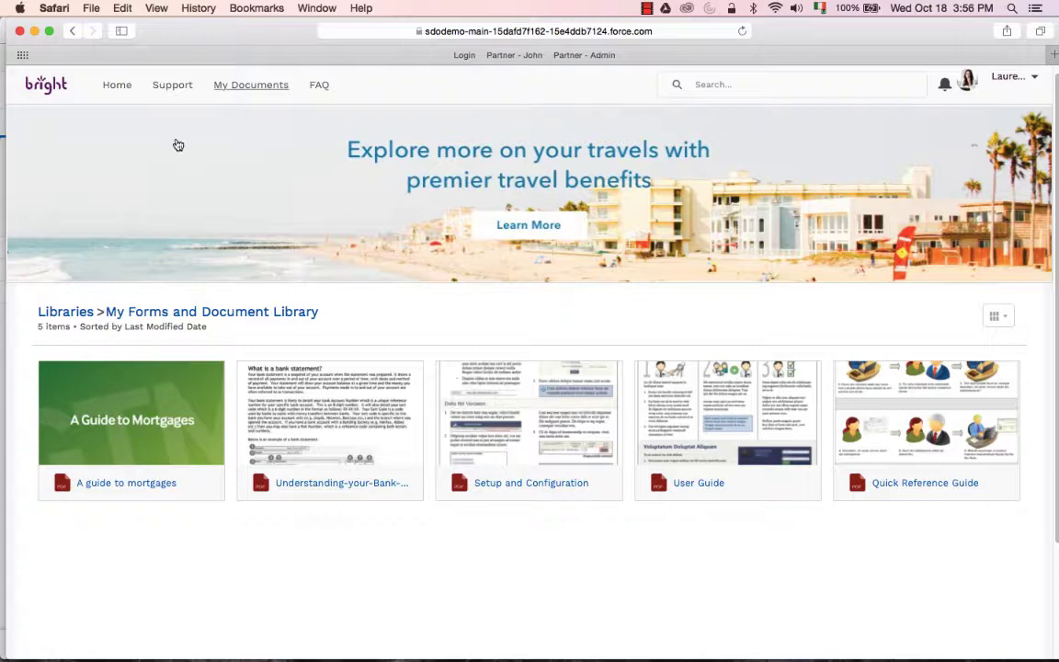
# - Fill in a new support case with subject "How do I apply for a switcher mortgage" and description "thanks"
pyautogui.click(178, 95)
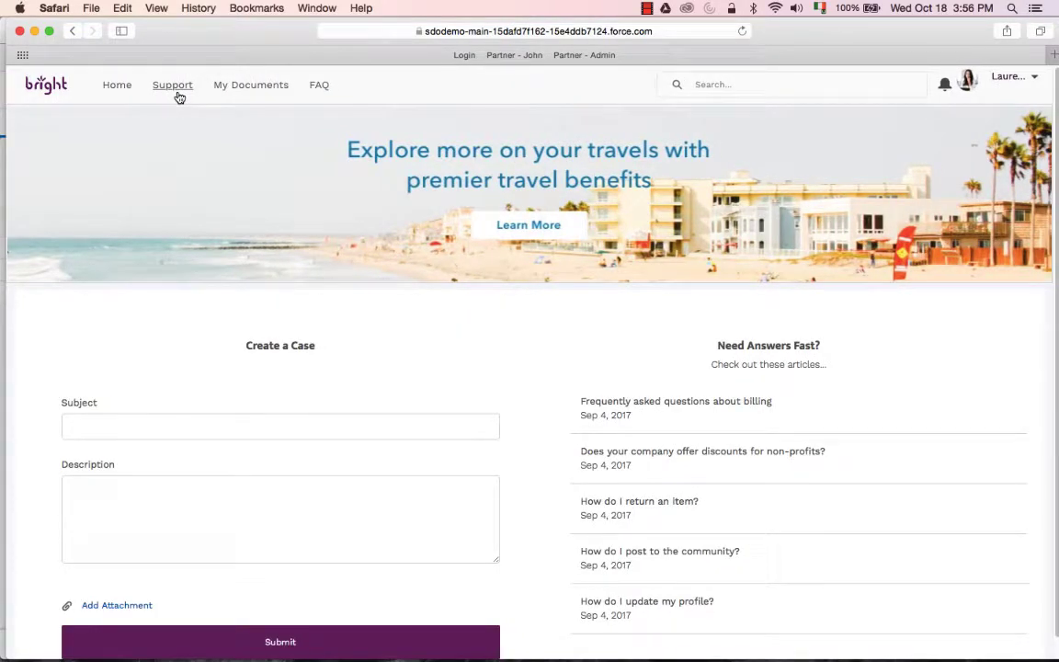
pyautogui.click(246, 426)
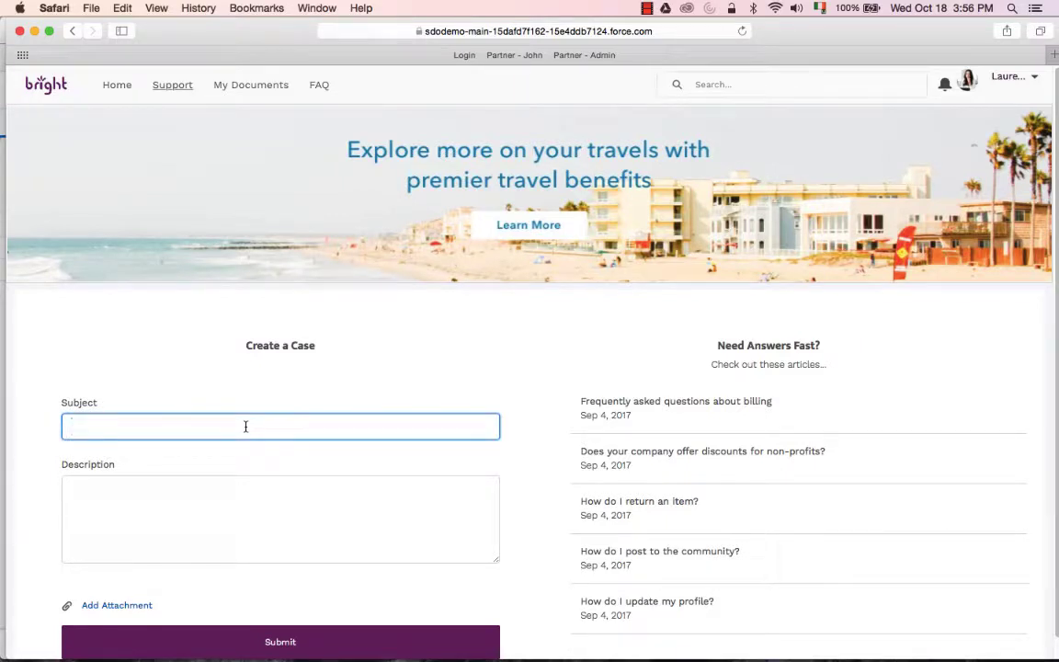
pyautogui.write('How do i ')
pyautogui.write('apply for a switche')
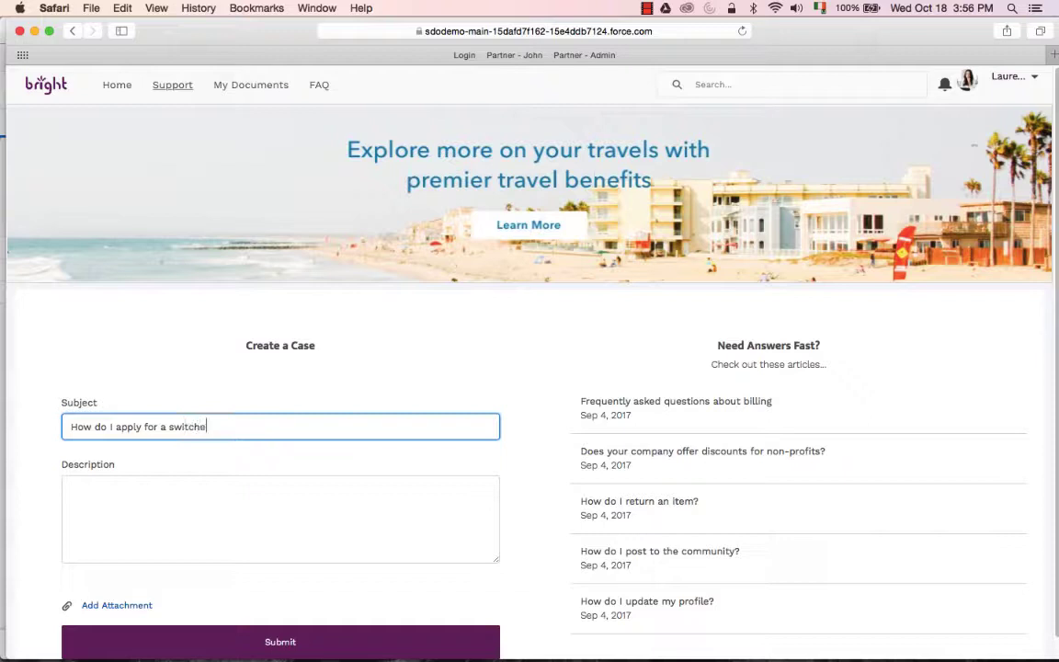
pyautogui.write('r mortgage')
pyautogui.press('Tab')
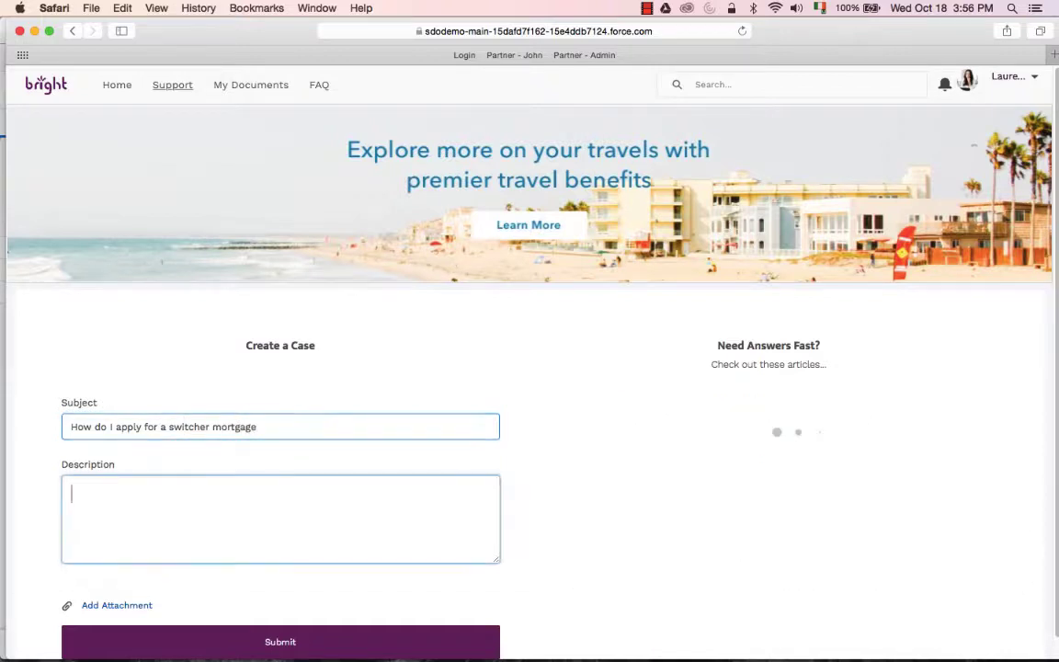
pyautogui.write('thanks')
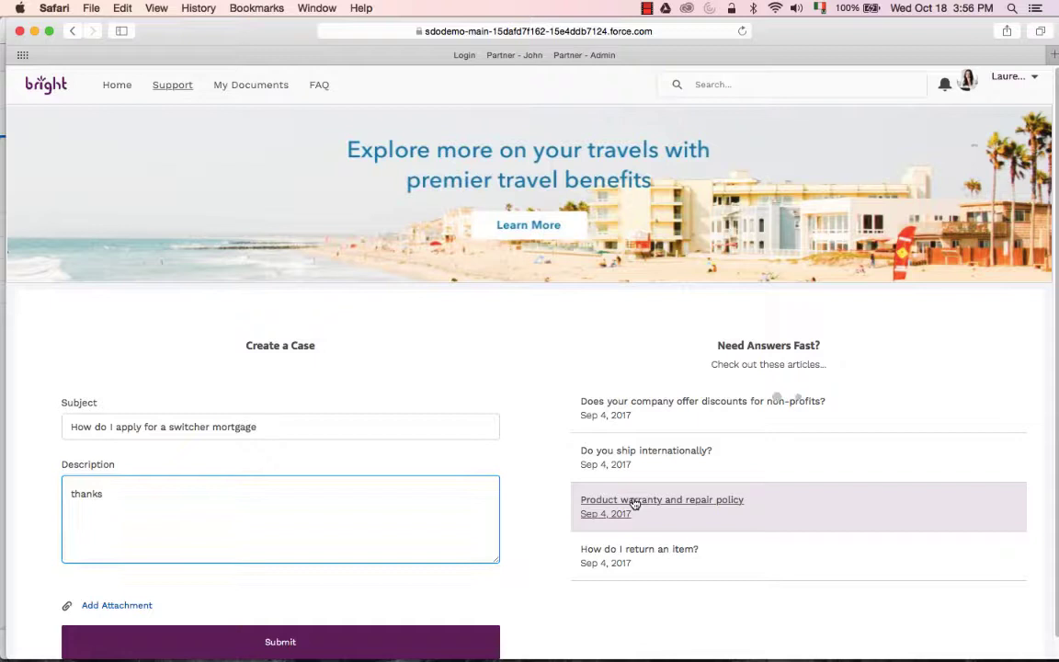
# - Read the suggested article "Product warranty and repair policy" and close it
pyautogui.click(633, 502)
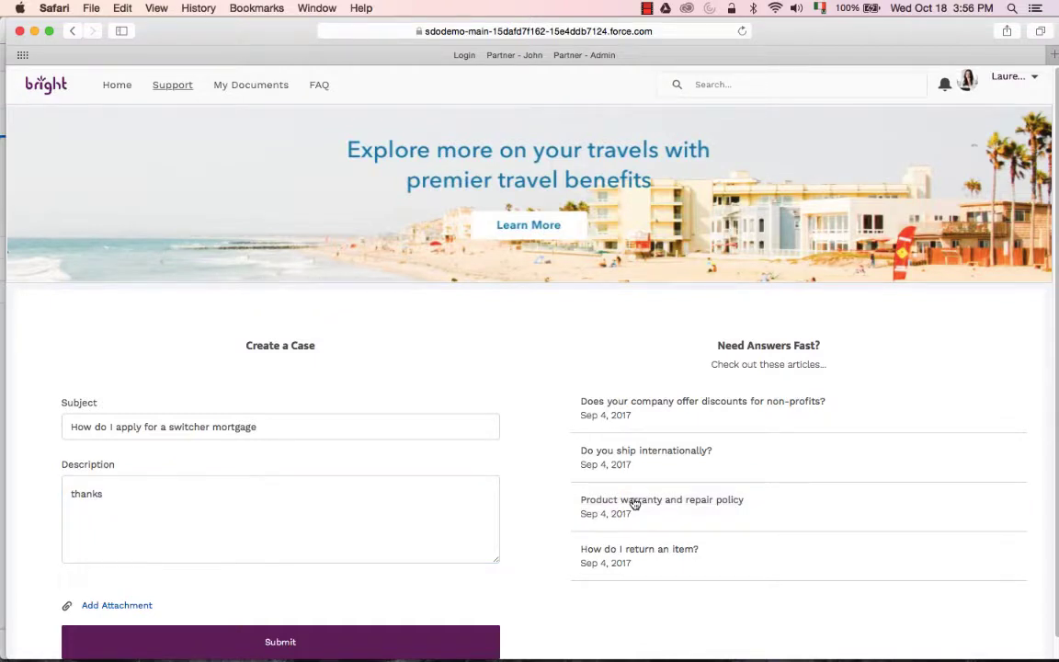
pyautogui.click(668, 504)
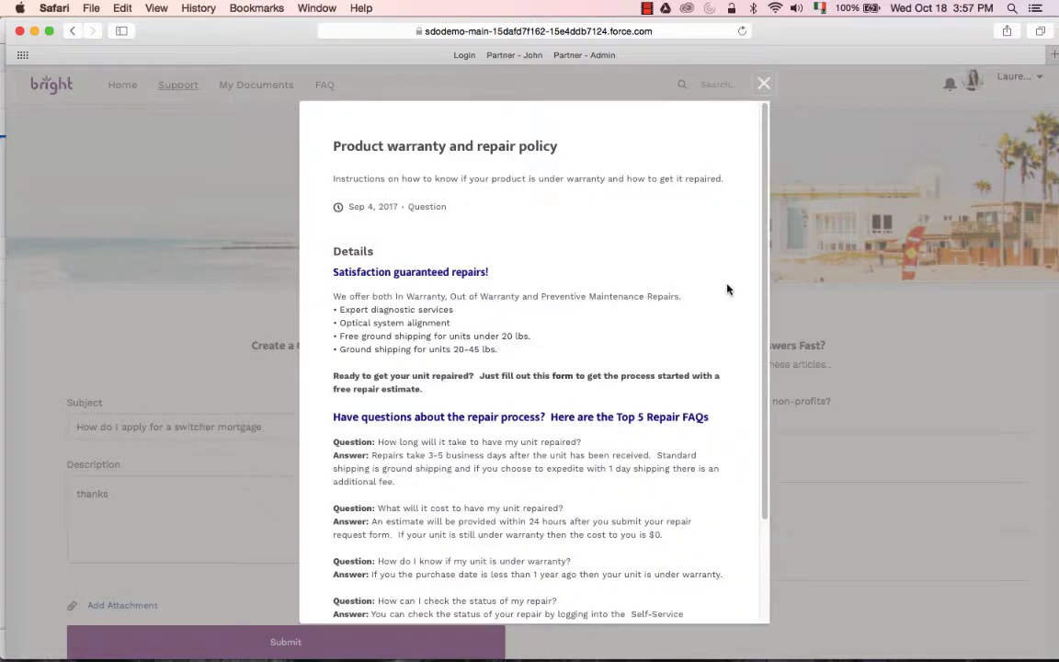
pyautogui.click(762, 84)
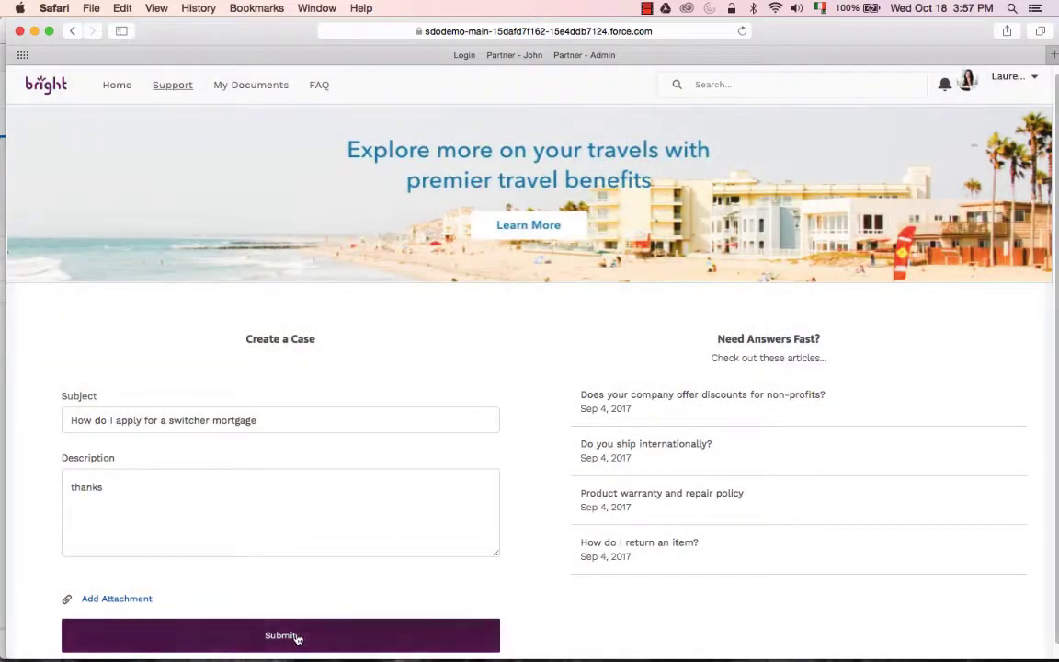
# - Submit the switcher mortgage support case and return to the community home page
pyautogui.click(299, 635)
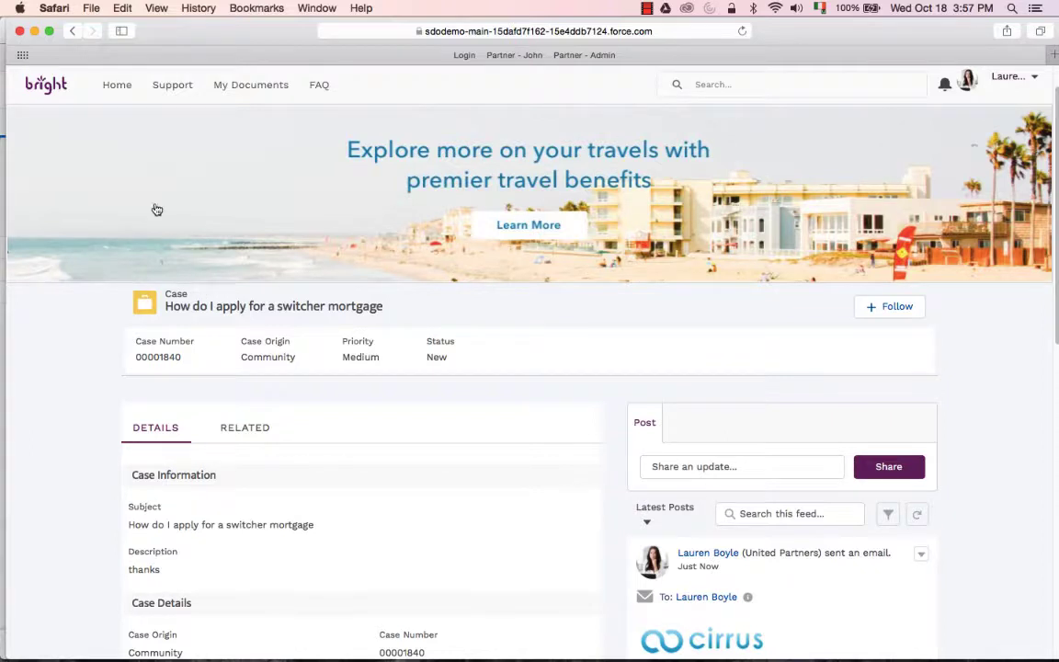
pyautogui.click(122, 91)
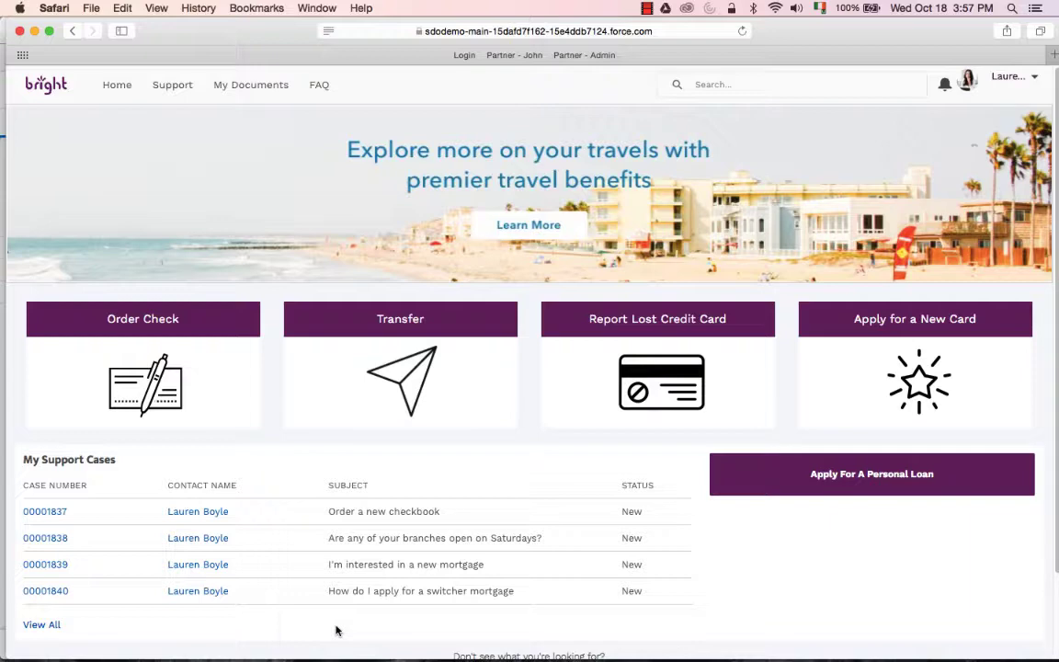
# - Switch to the Salesforce service console in Chrome and refresh the My Support Cases list
pyautogui.press('super+Tab')
pyautogui.press('super+Tab')
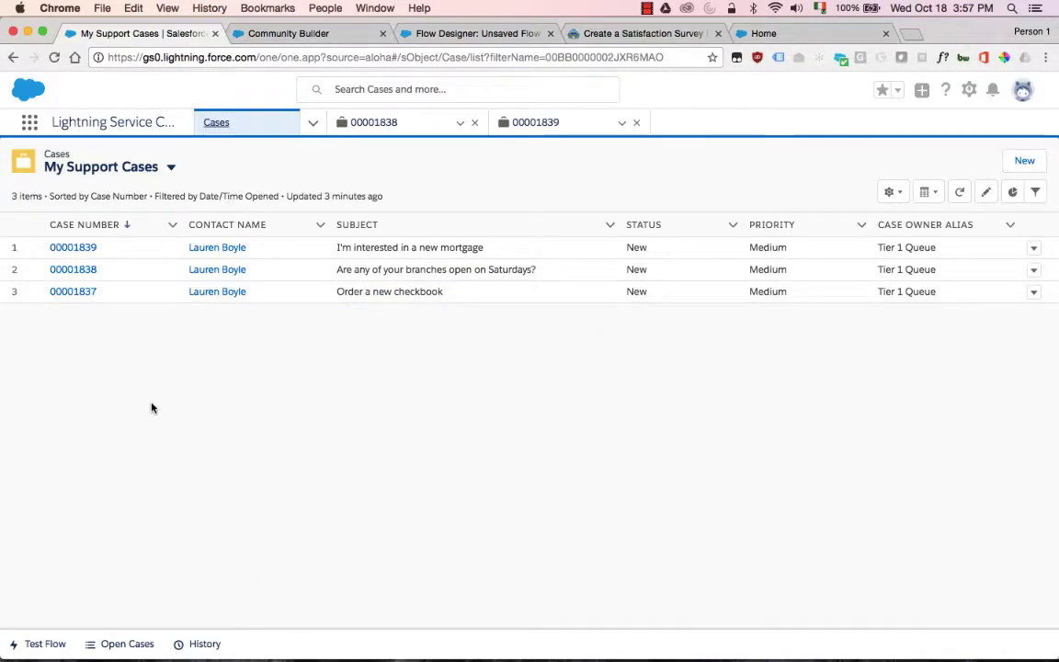
pyautogui.click(961, 198)
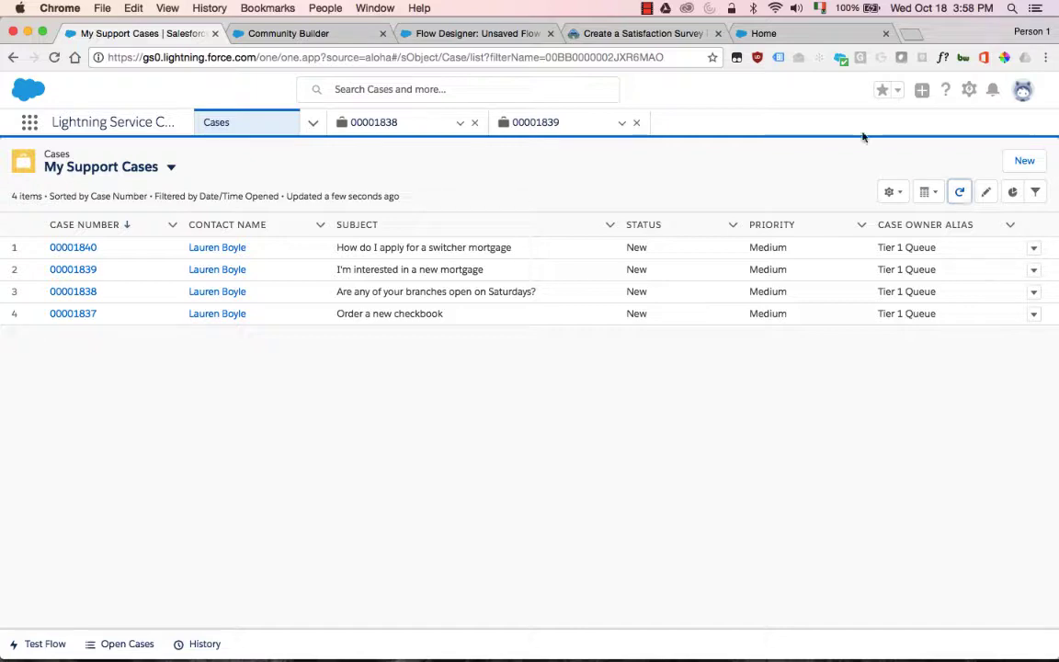
# - Open the case "How do I apply for a switcher mortgage" and examine the contact's recent activity in Community 360
pyautogui.click(78, 267)
pyautogui.click(84, 252)
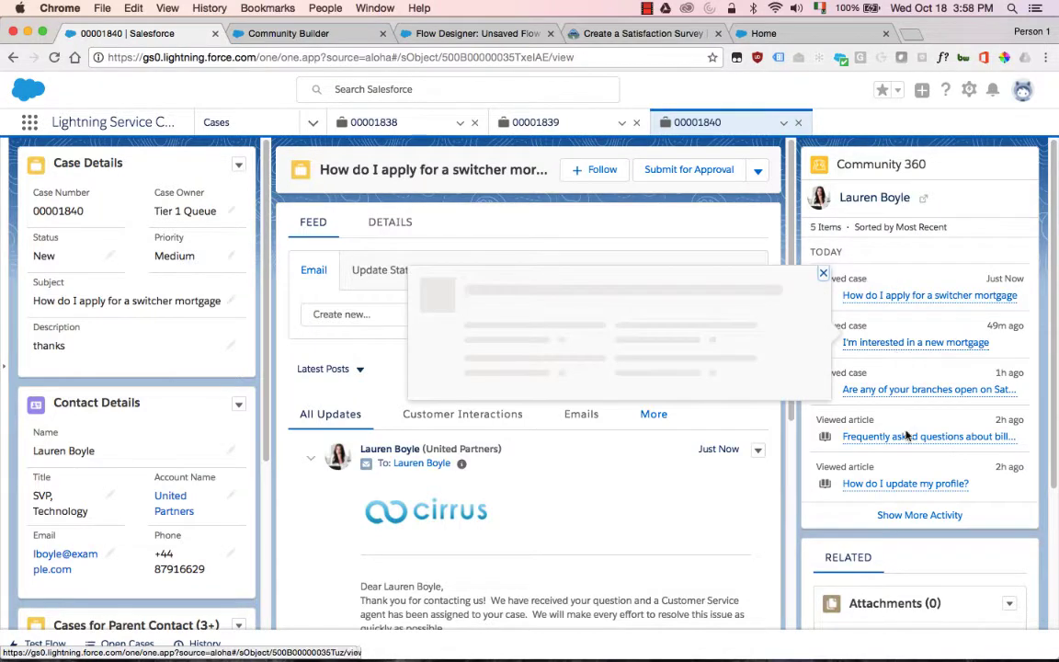
pyautogui.moveTo(906, 438)
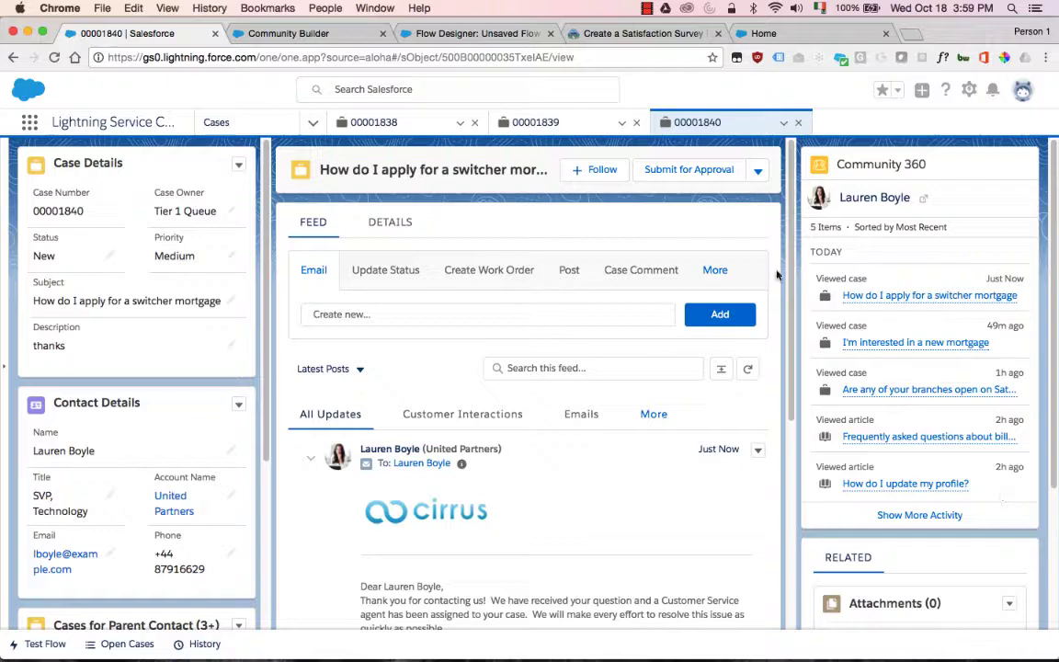
# - Switch to Community Builder and delete the Lost Credit Card Report flow component above My Support Cases on the Home page
pyautogui.click(300, 34)
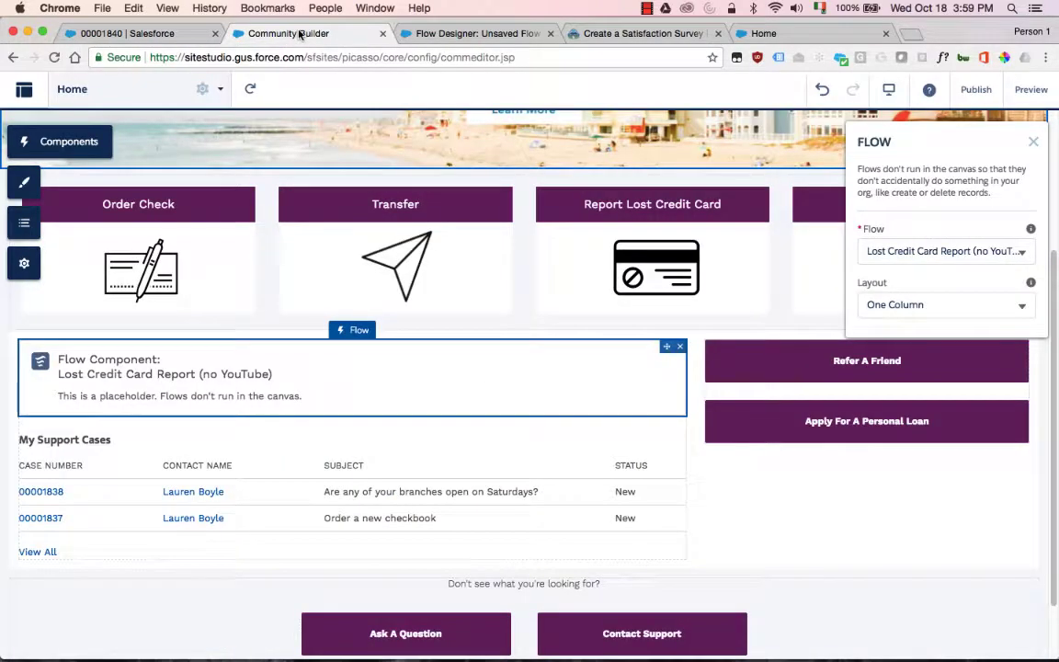
pyautogui.scroll(3, 262, 274)
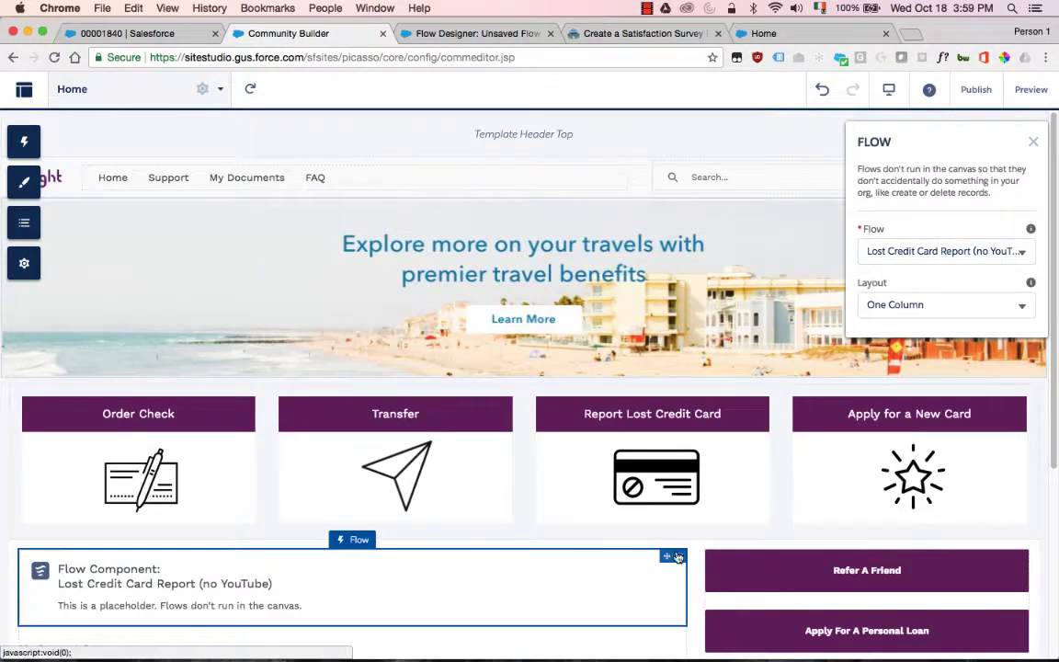
pyautogui.click(680, 556)
pyautogui.click(648, 268)
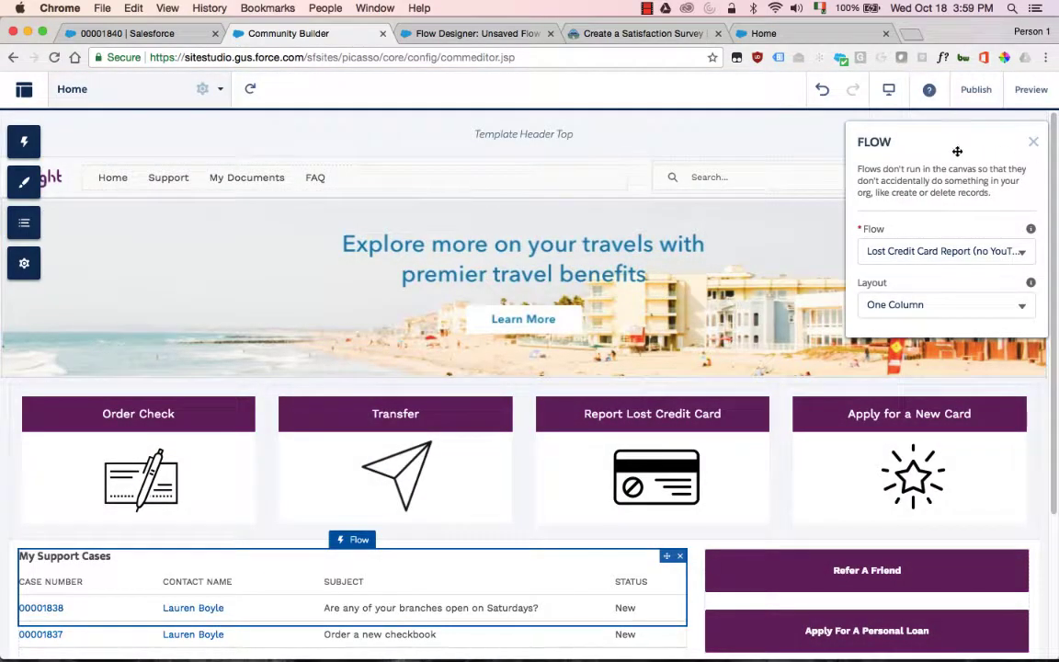
# - Set the branding Action Color to blue #186ace, check it on the Home page, and undo the color changes
pyautogui.click(1033, 142)
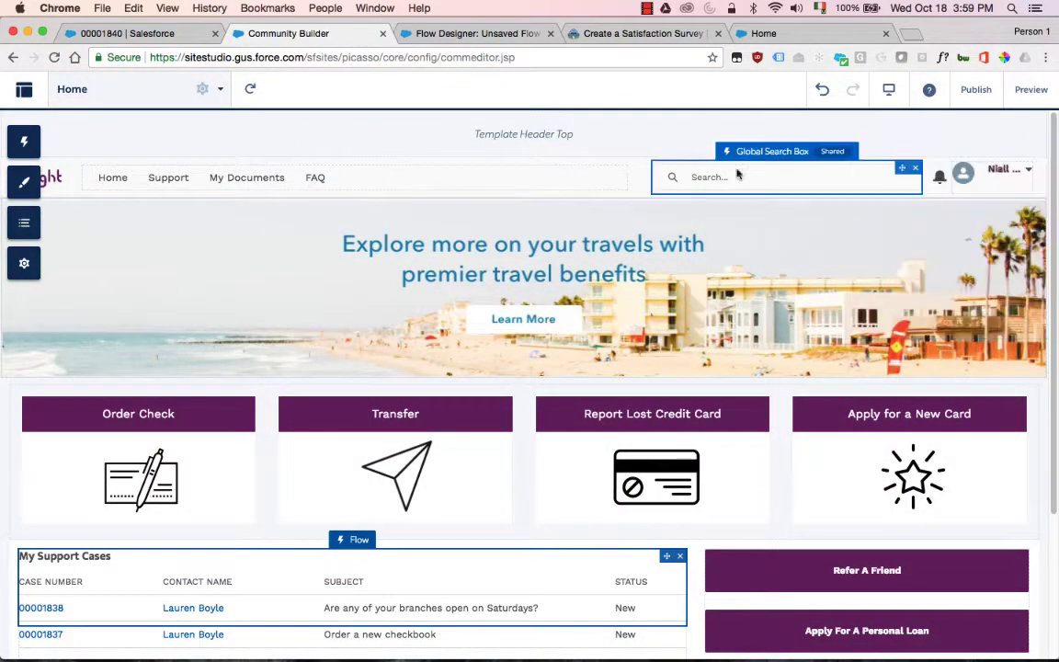
pyautogui.click(24, 182)
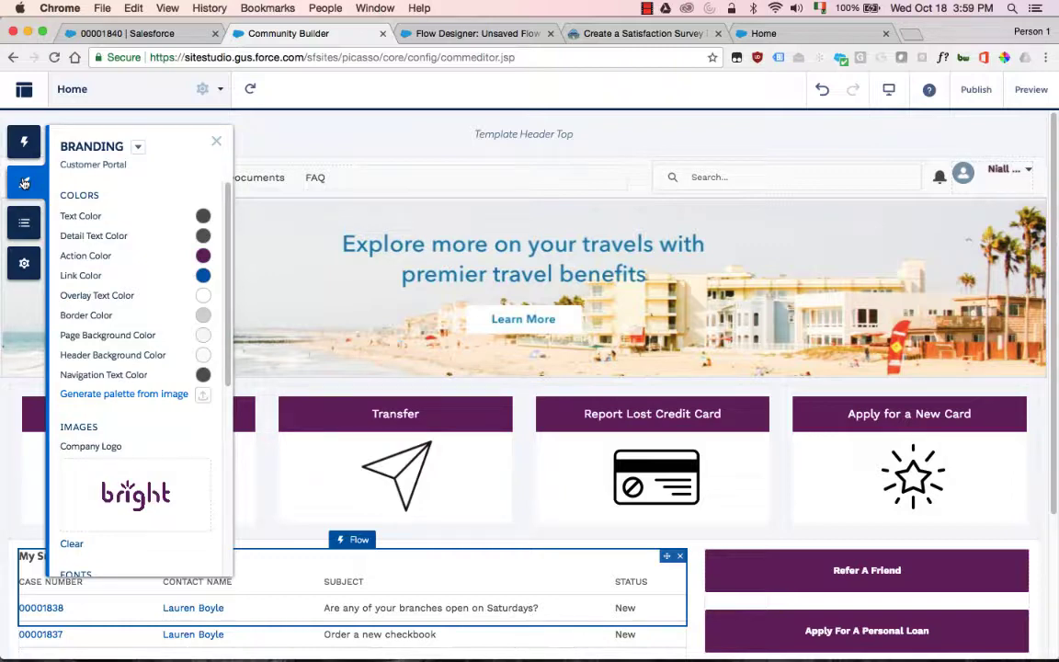
pyautogui.click(203, 255)
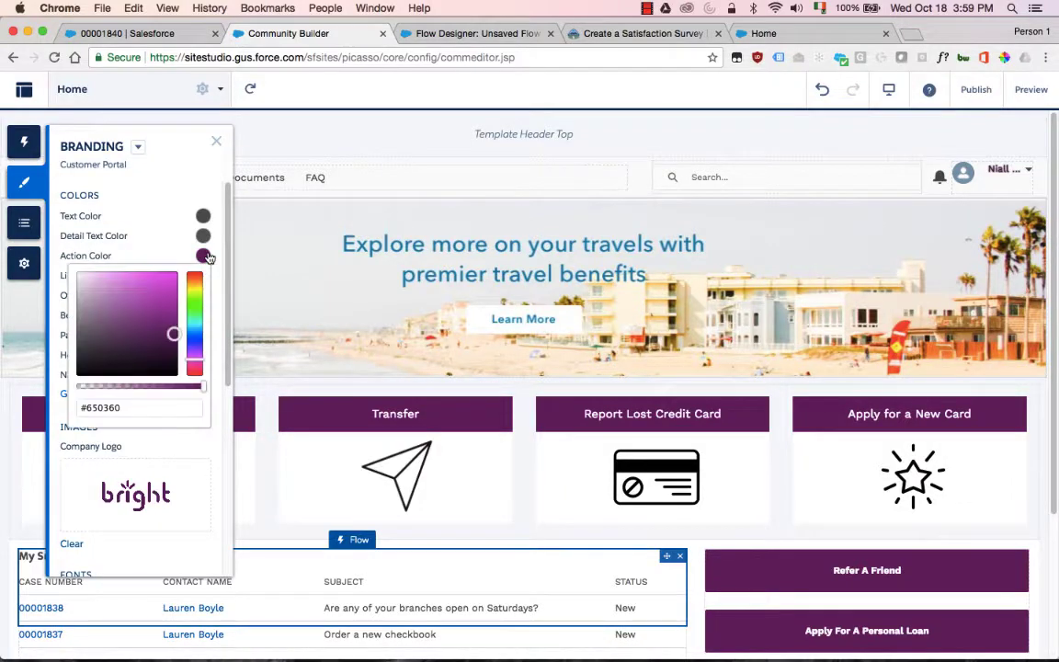
pyautogui.click(195, 338)
pyautogui.click(165, 290)
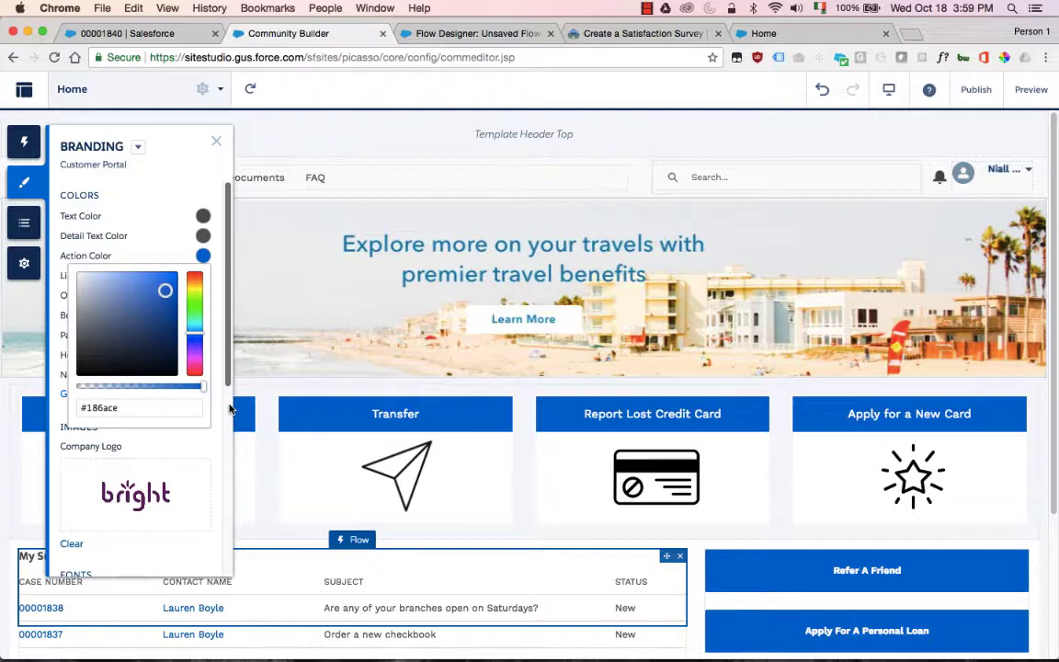
pyautogui.click(558, 586)
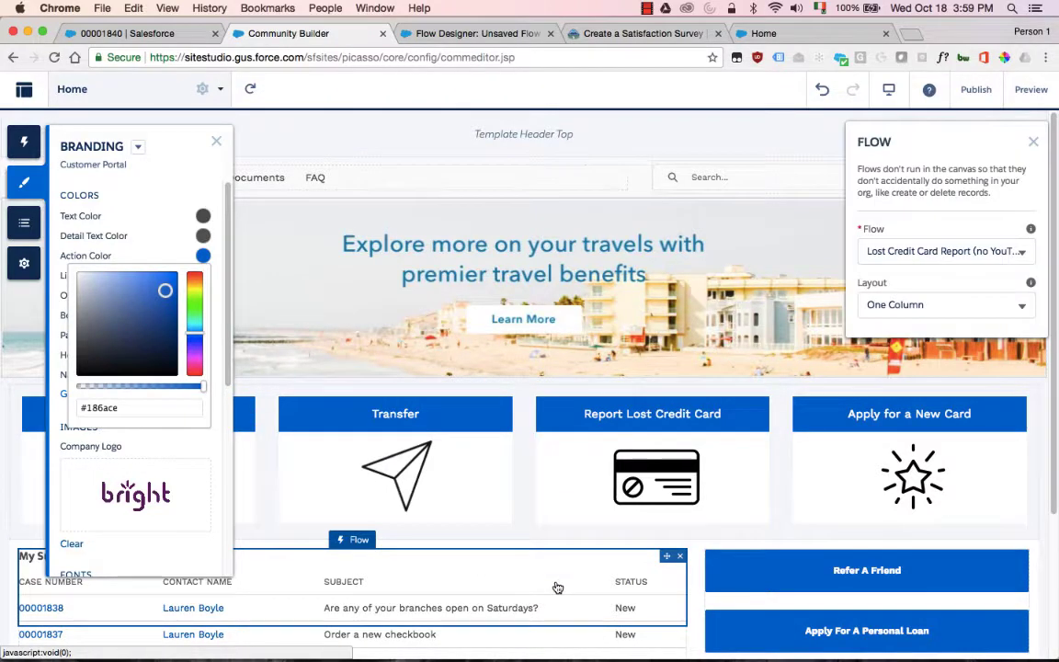
pyautogui.click(642, 158)
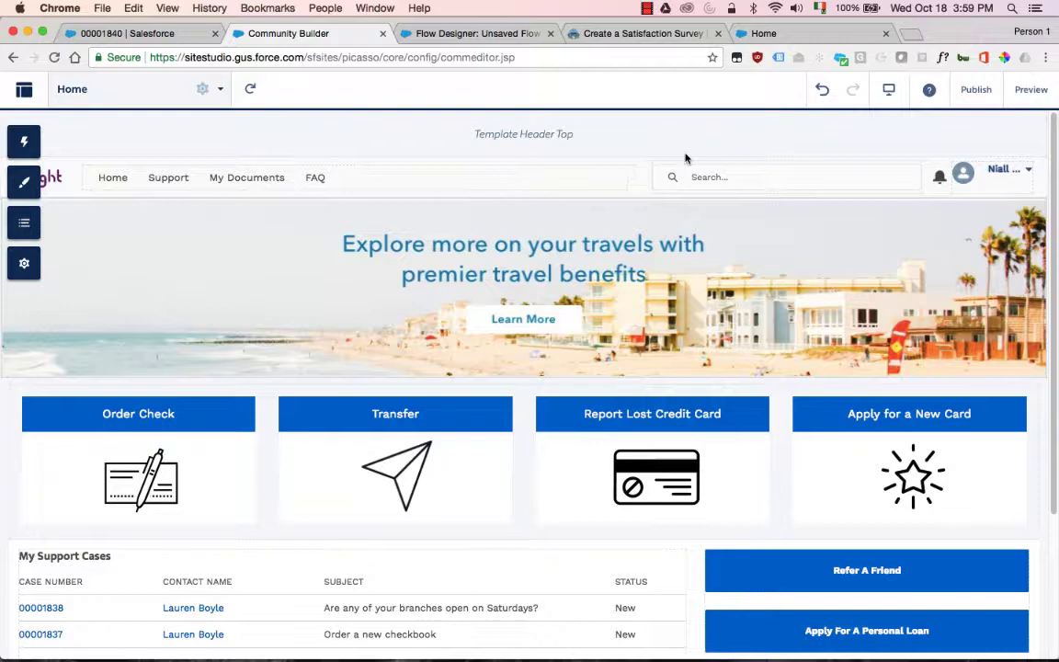
pyautogui.click(821, 90)
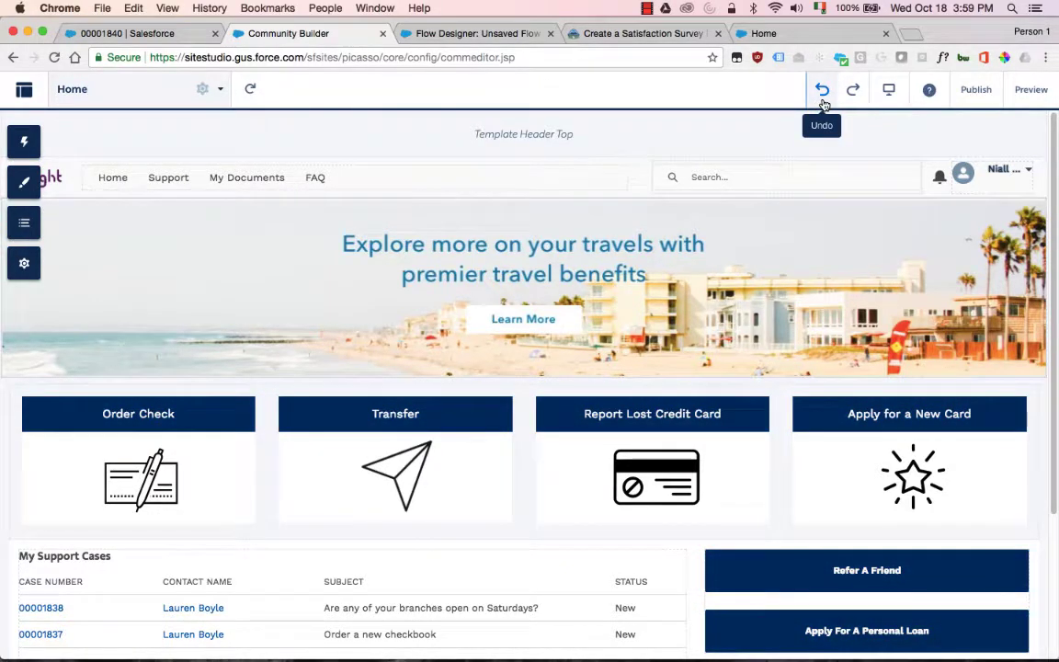
pyautogui.click(824, 102)
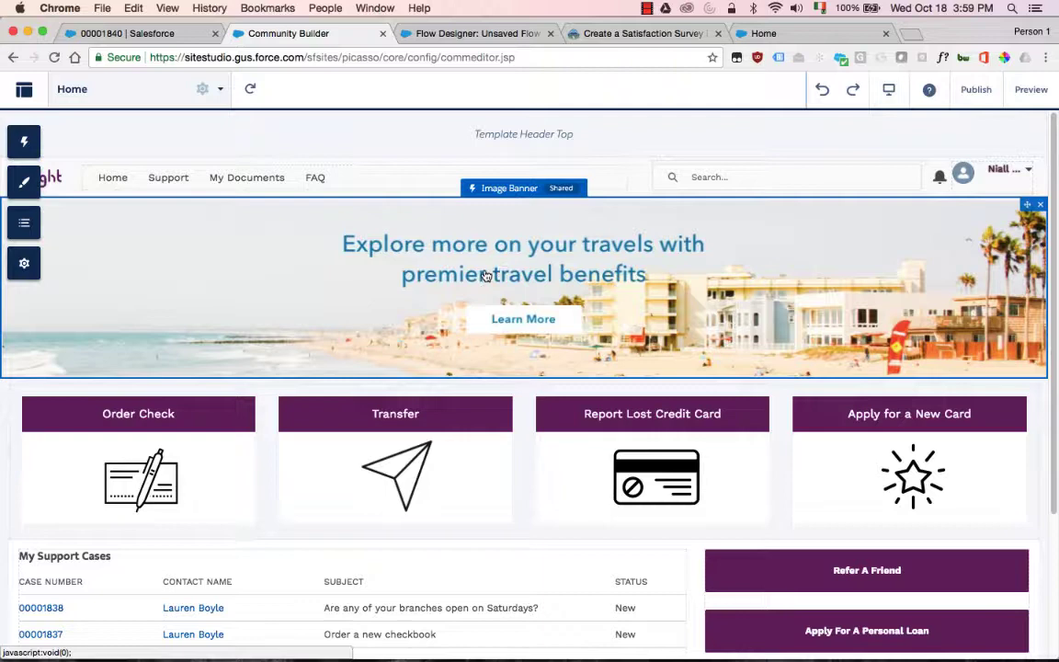
# - Examine the properties of the Image Banner, Tile Menu and My Support Cases Record List, including the list's available objects
pyautogui.click(484, 276)
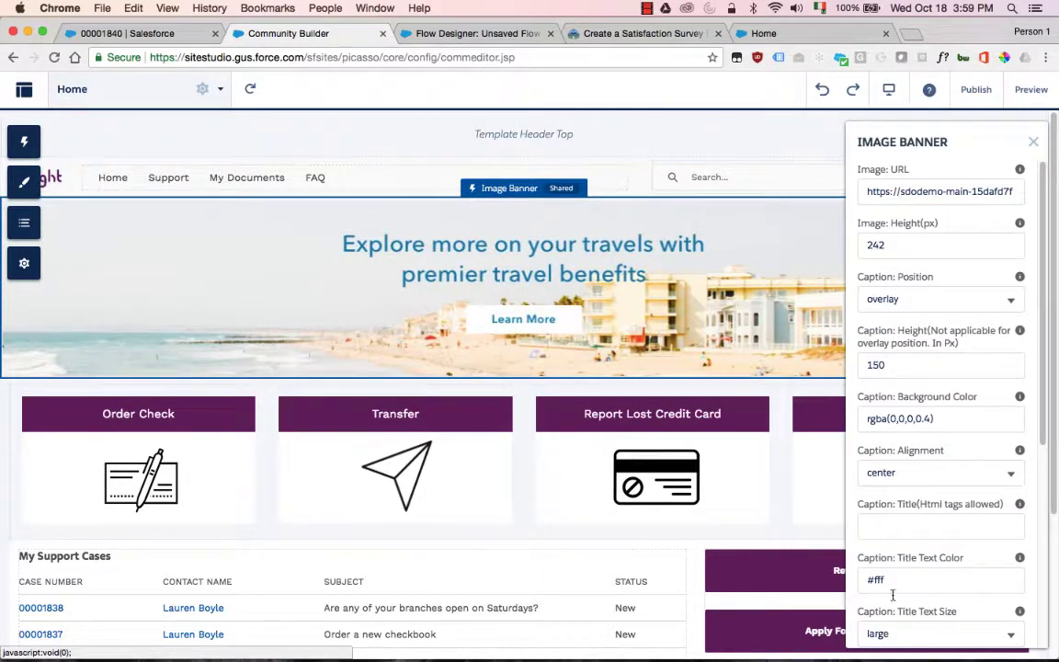
pyautogui.click(523, 457)
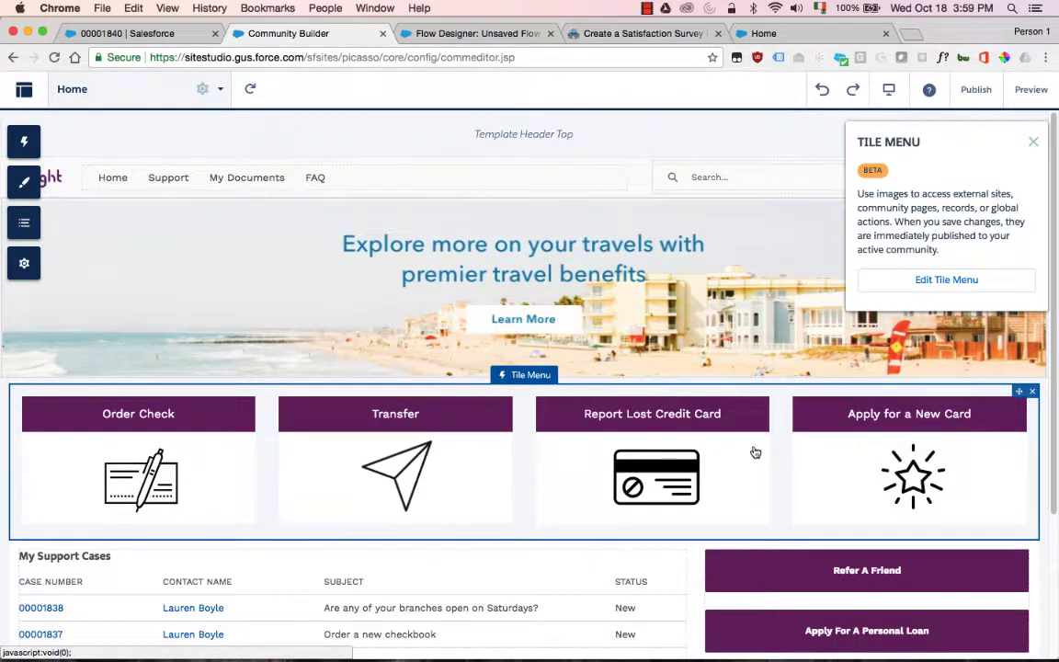
pyautogui.scroll(-5, 779, 581)
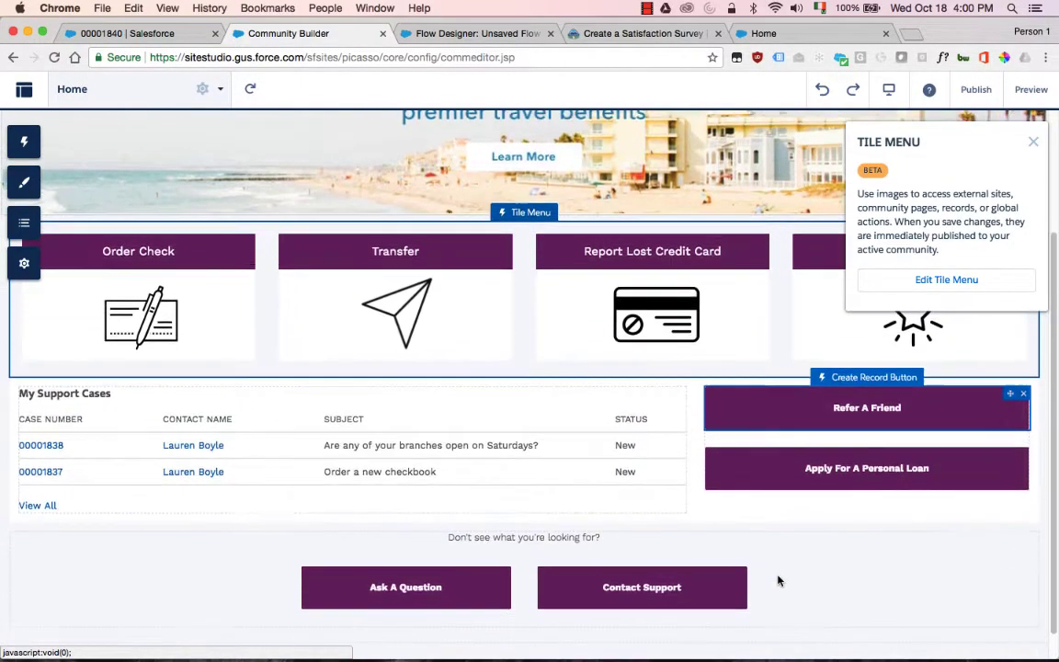
pyautogui.click(426, 442)
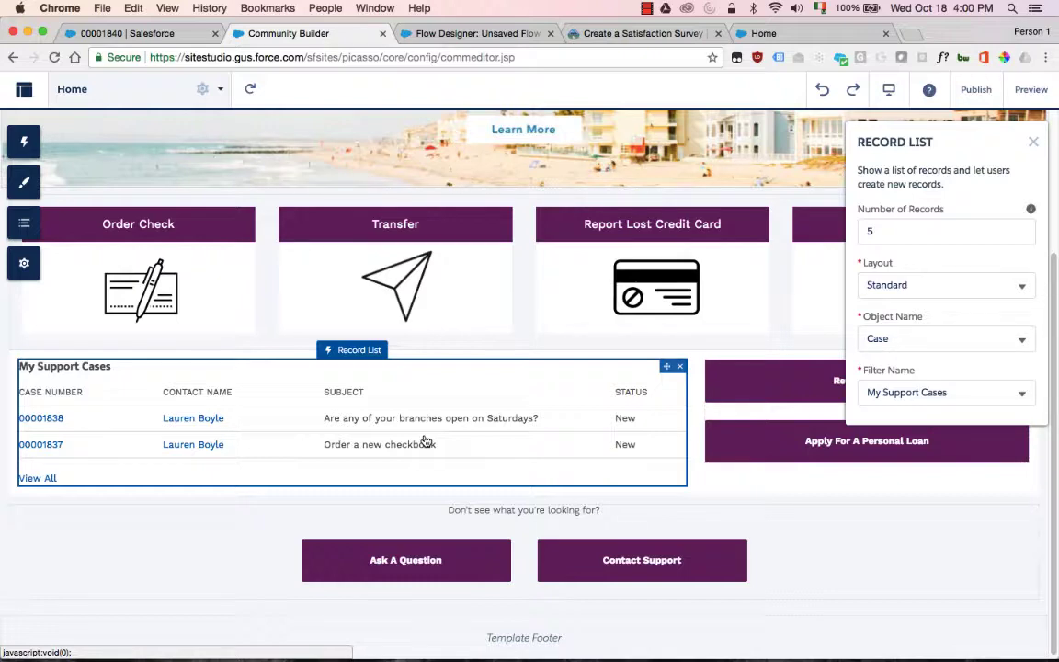
pyautogui.click(983, 337)
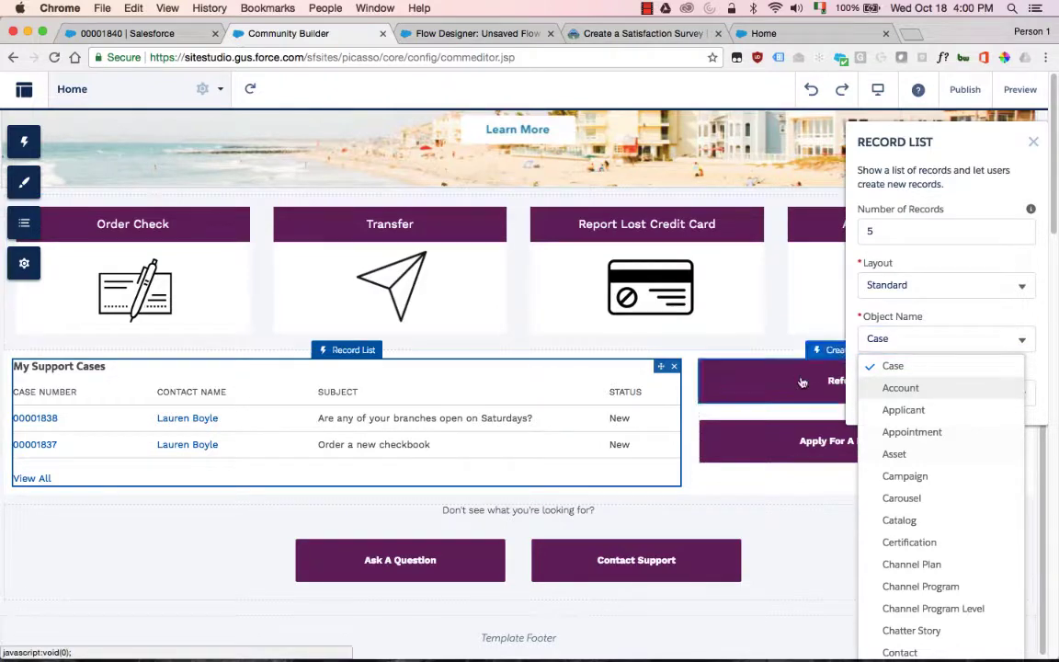
pyautogui.click(816, 625)
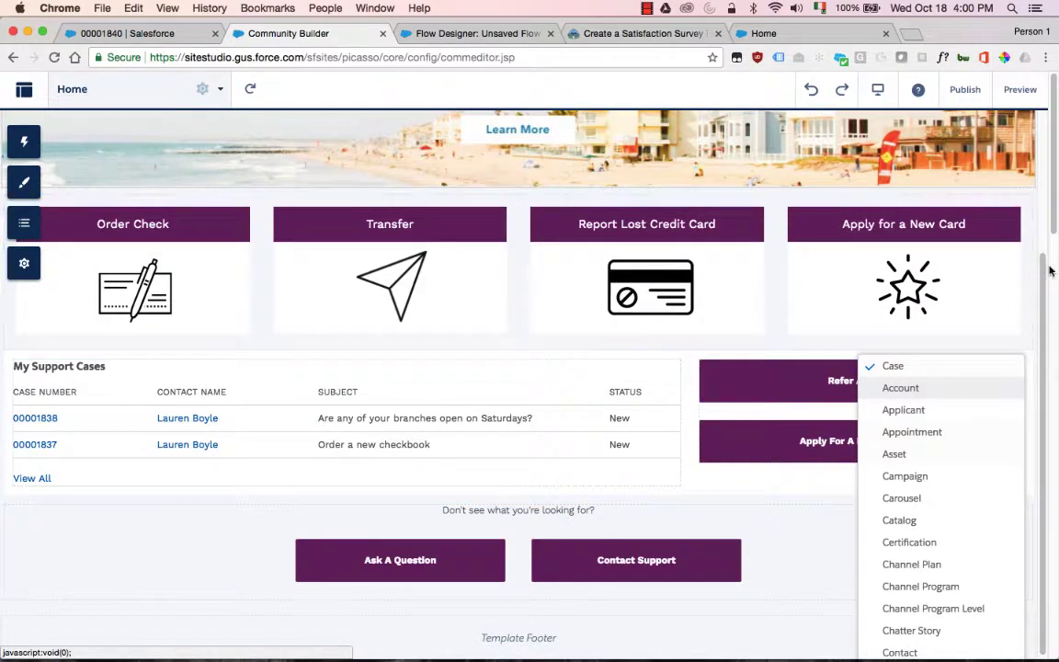
# - Clear the component search to browse the standard and custom components, and view the AppExchange component store
pyautogui.scroll(2, 1041, 218)
pyautogui.scroll(3, 1042, 218)
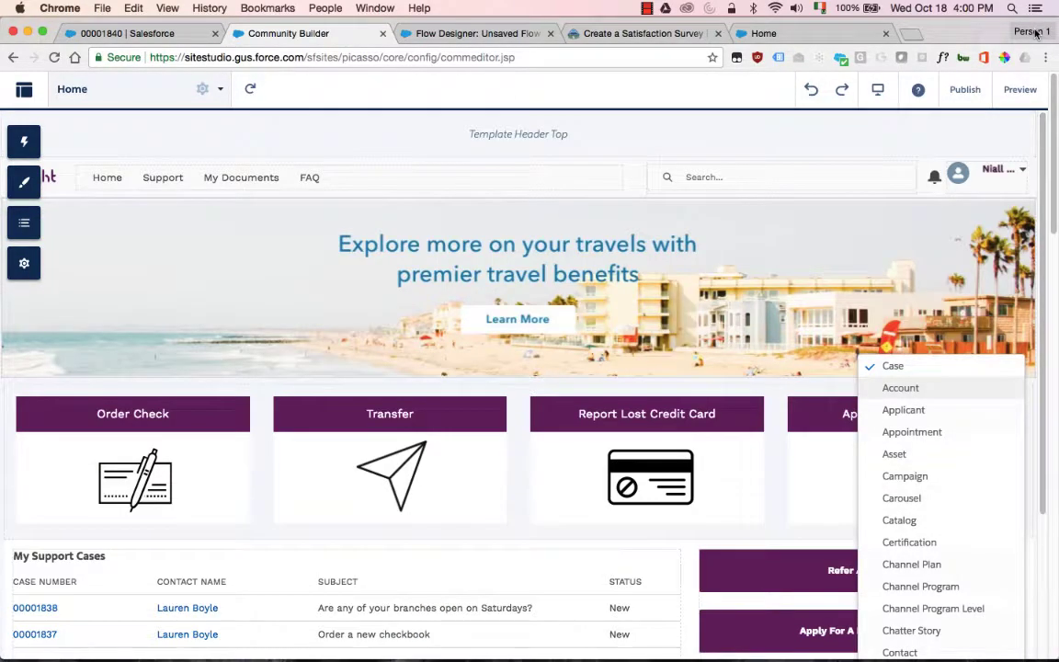
pyautogui.click(29, 148)
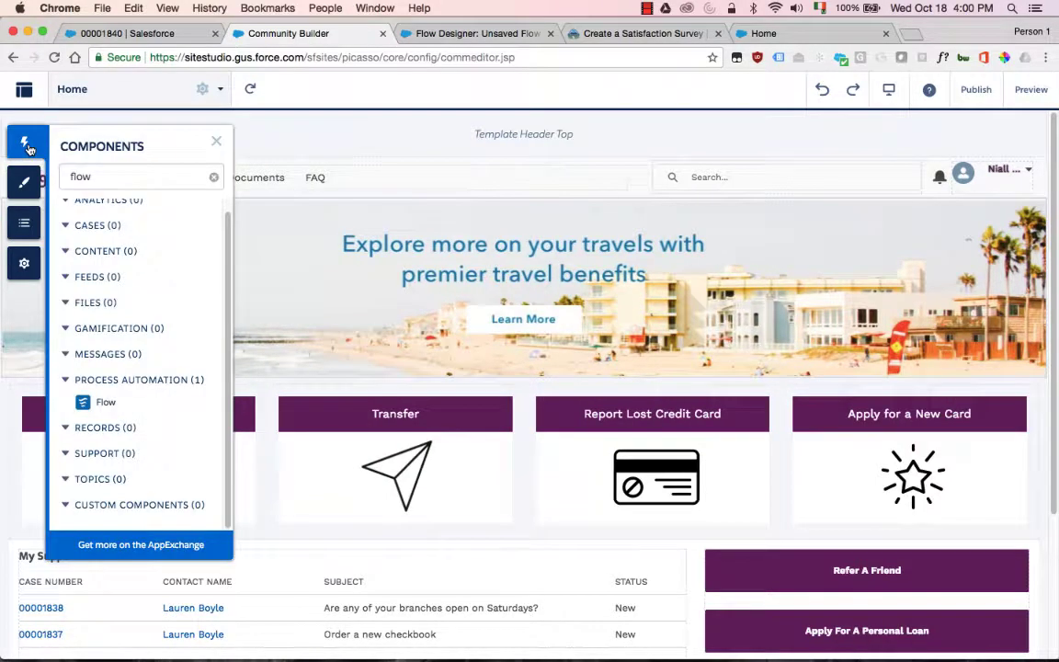
pyautogui.scroll(1, 204, 201)
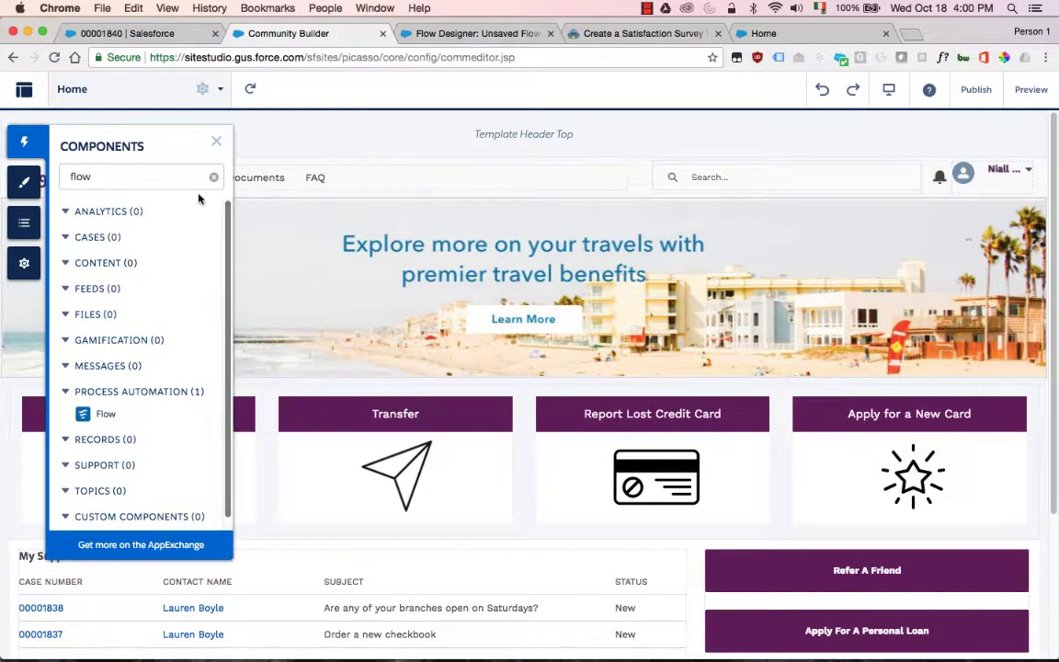
pyautogui.click(215, 177)
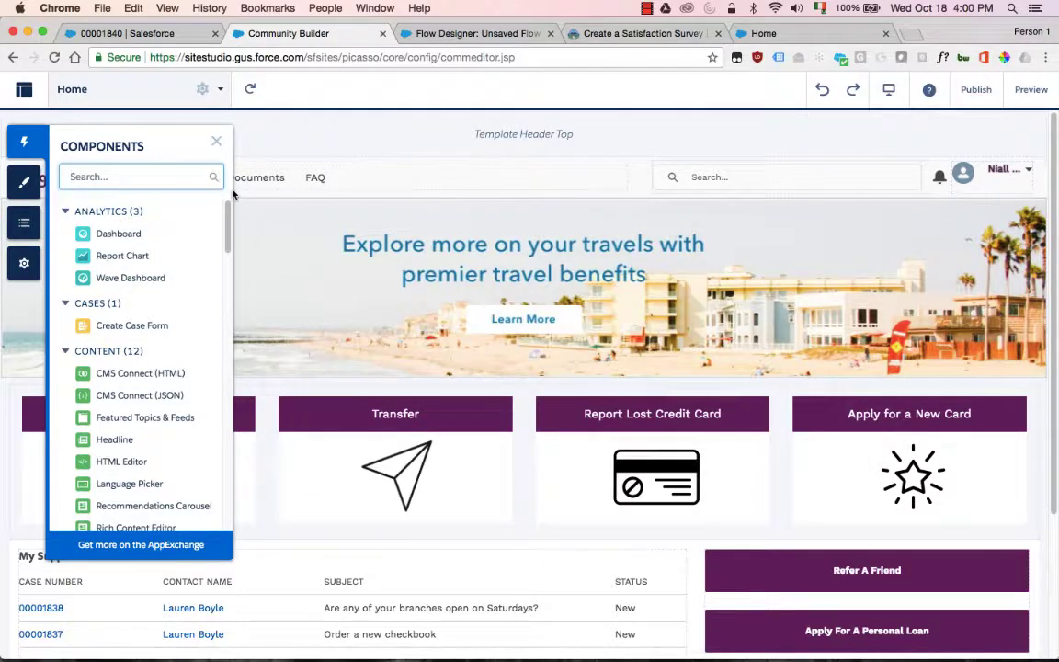
pyautogui.moveTo(229, 212); pyautogui.dragTo(214, 392)
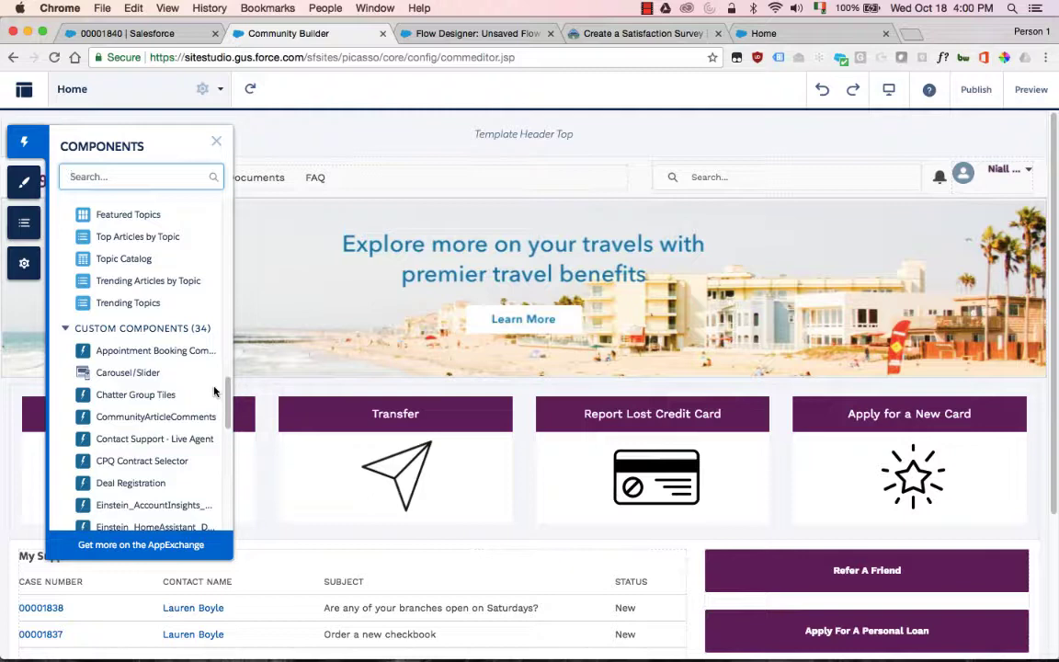
pyautogui.click(129, 545)
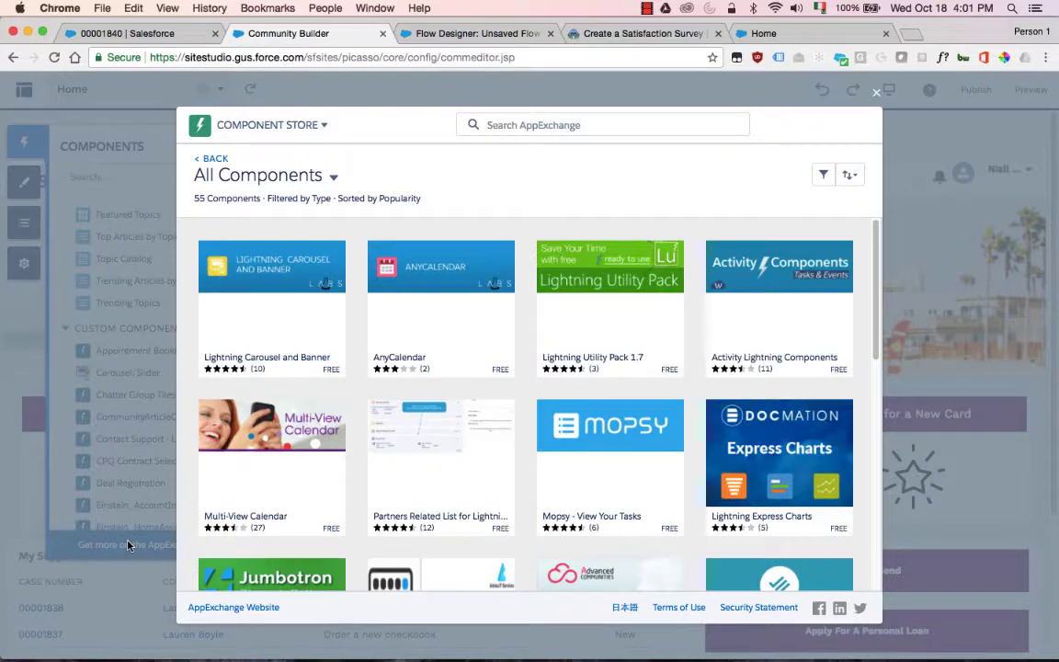
pyautogui.click(878, 95)
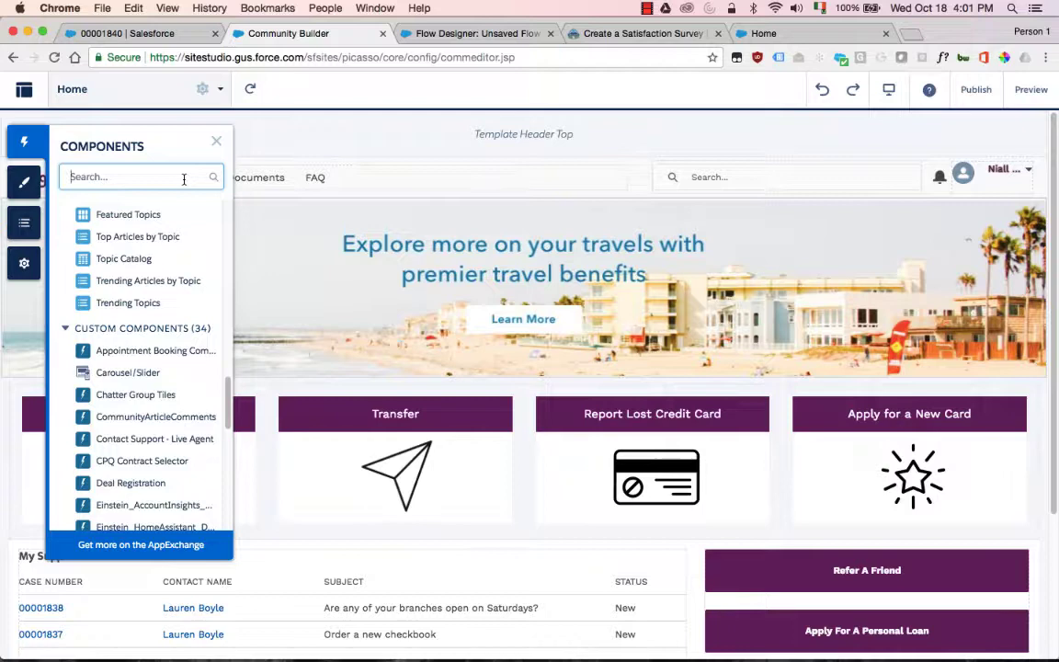
# - Add a Flow component above My Support Cases and set its flow to Lost Credit Card Report (no YouTube)
pyautogui.write('flow')
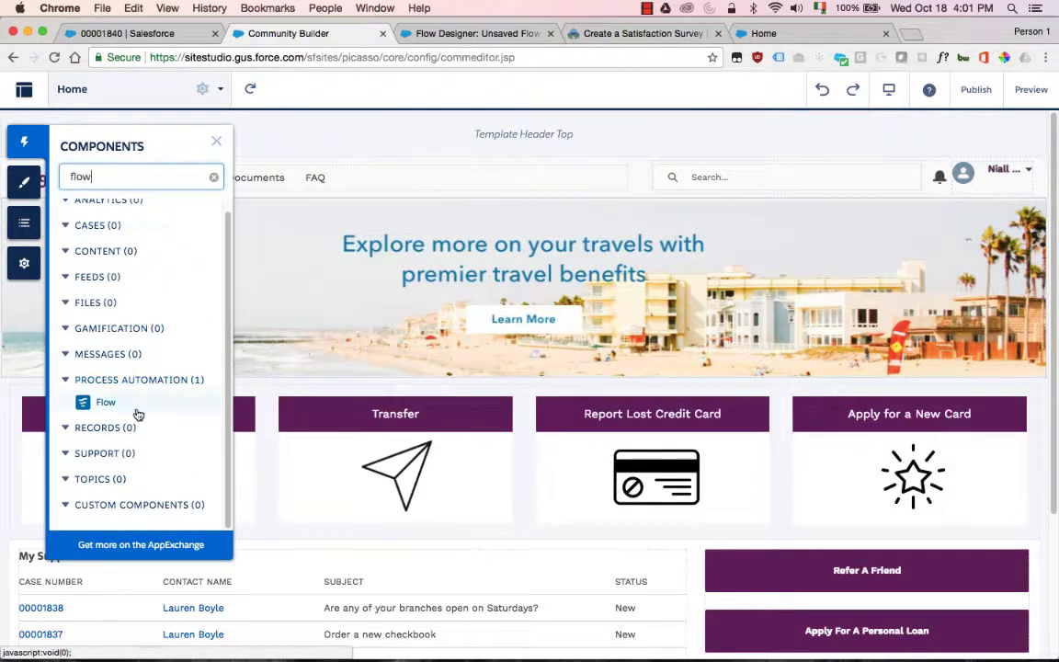
pyautogui.moveTo(137, 409); pyautogui.dragTo(355, 557)
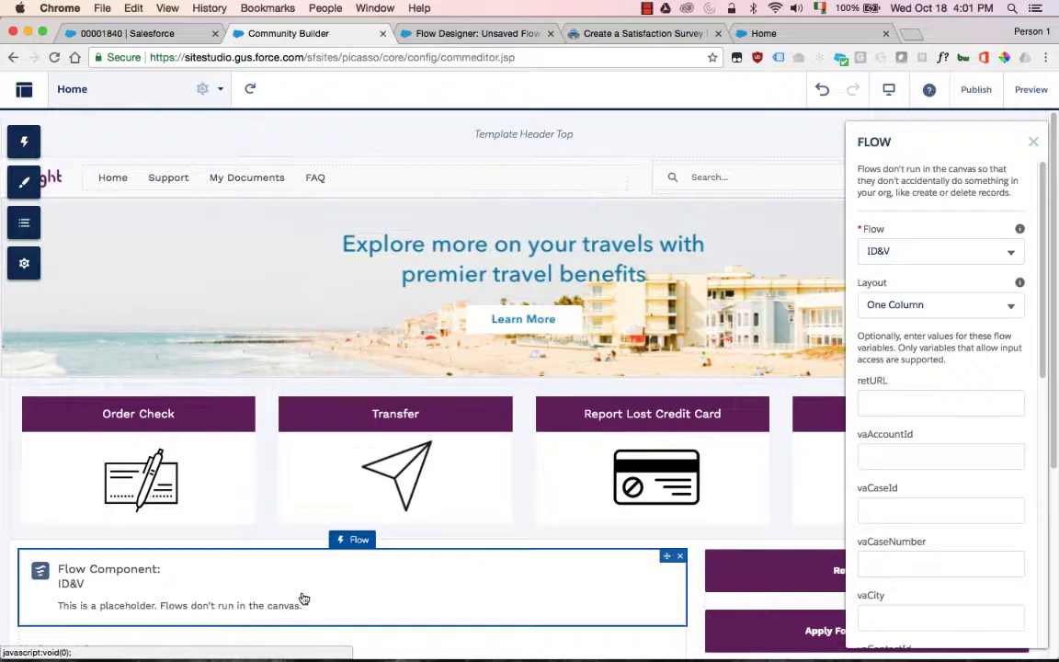
pyautogui.click(1011, 252)
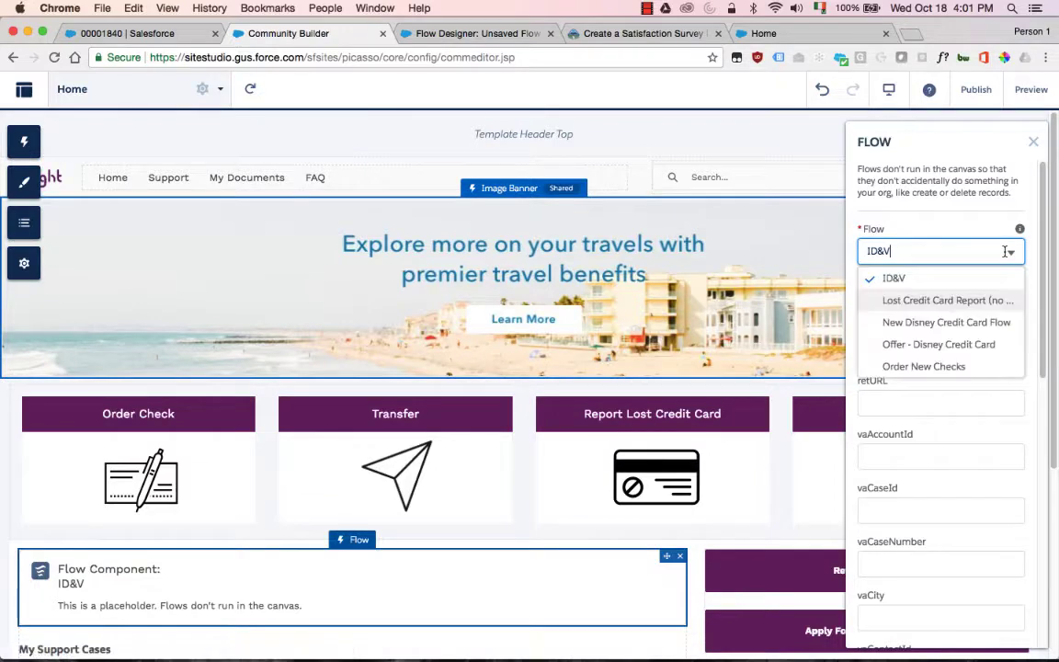
pyautogui.click(967, 300)
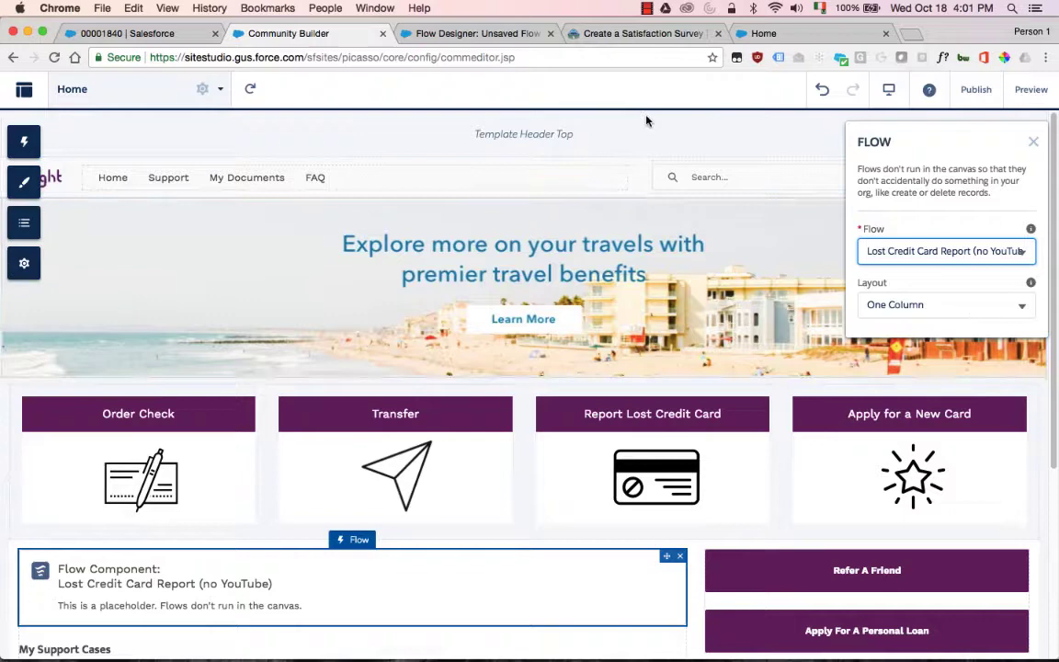
# - Switch to Flow Designer and examine the My Card Is field settings in the Missing Credit Card? screen and the palette elements
pyautogui.click(455, 35)
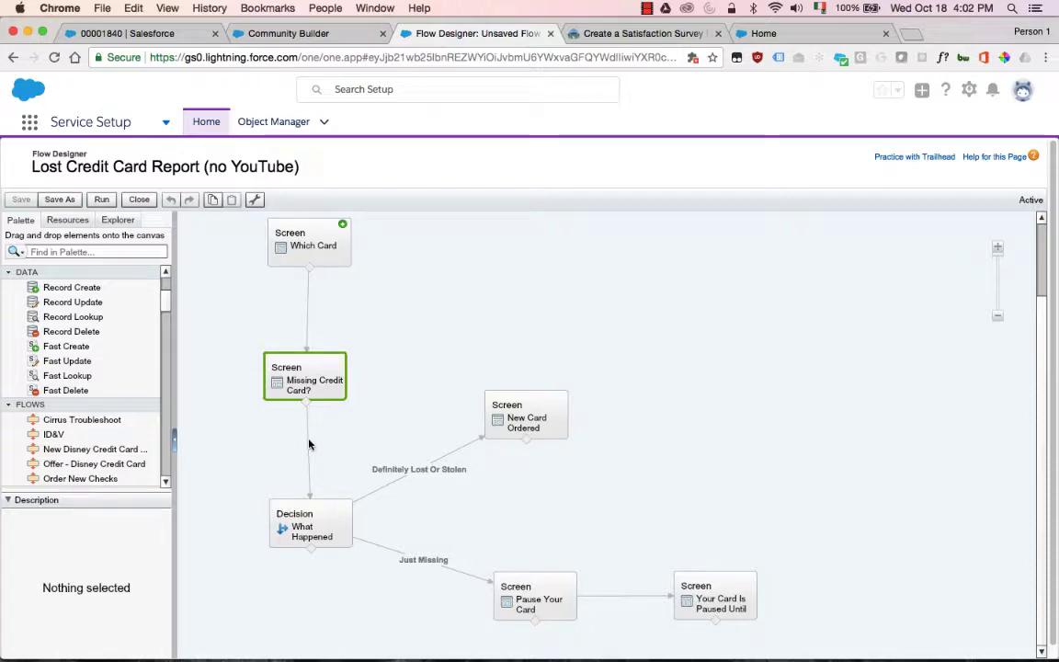
pyautogui.moveTo(322, 388)
pyautogui.click(315, 359)
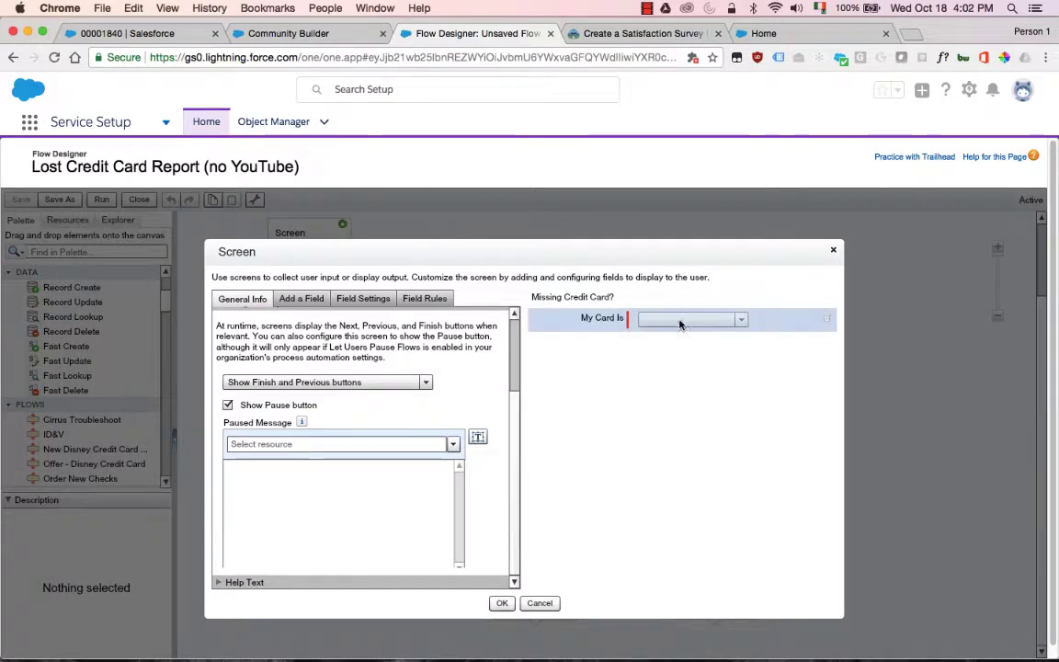
pyautogui.click(723, 319)
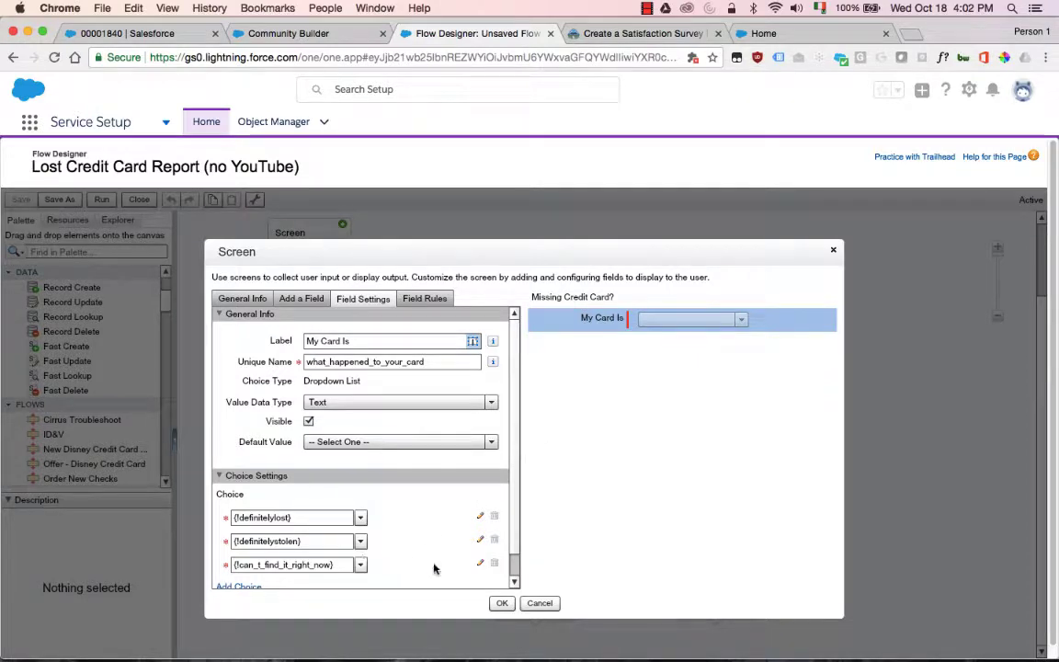
pyautogui.click(550, 604)
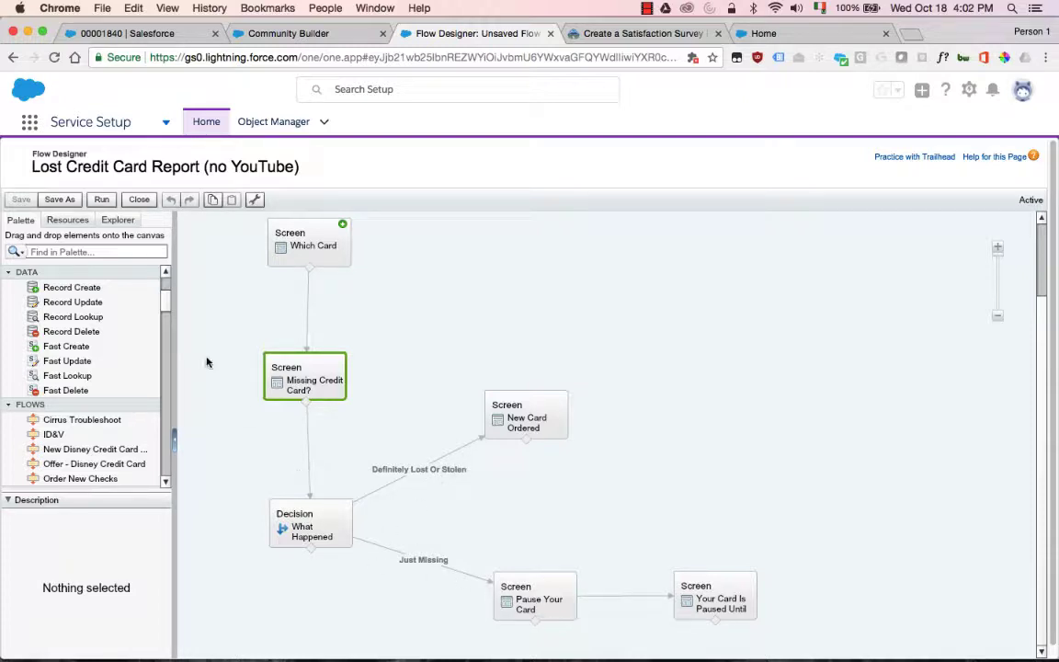
pyautogui.scroll(3, 166, 308)
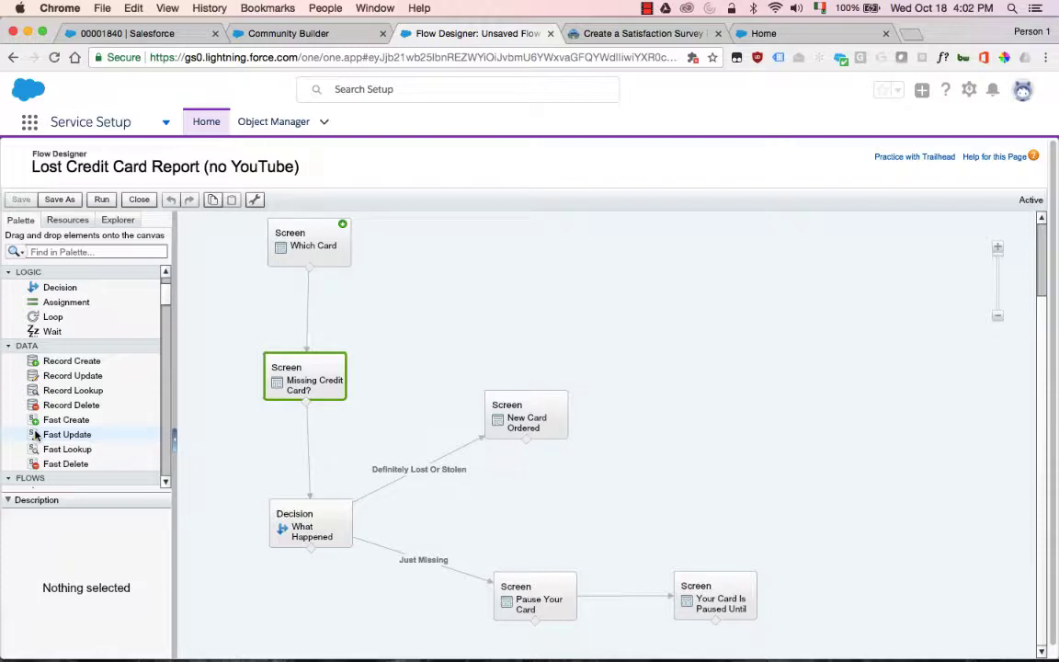
# - Switch to the Trailhead project Create a Satisfaction Survey and review its steps
pyautogui.click(614, 37)
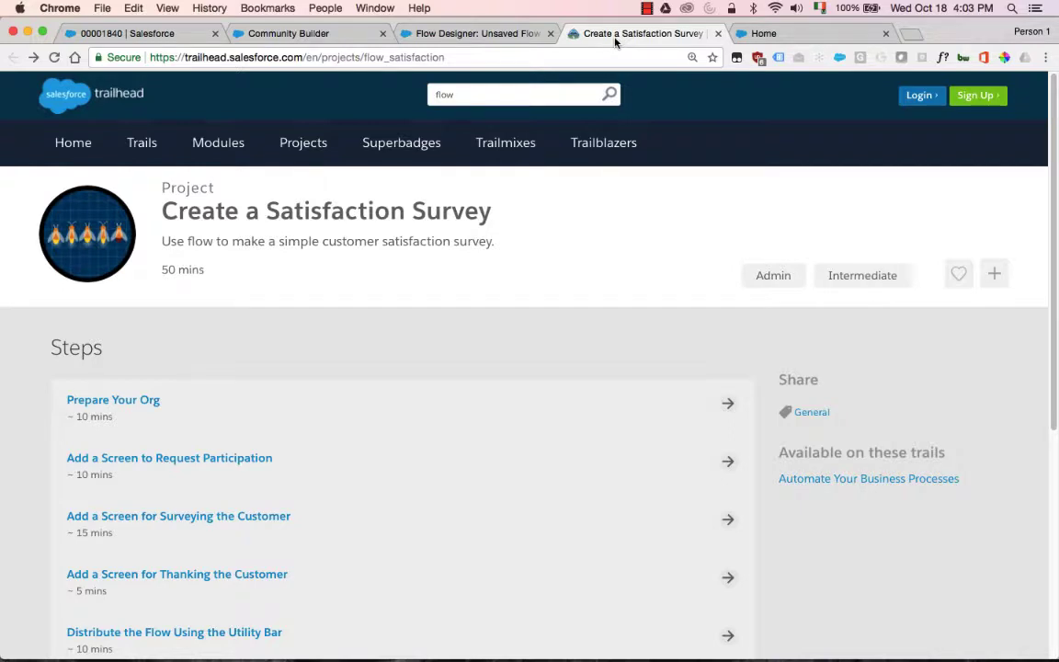
# - Switch to the community home page, audit it with Salesforce Community Page Optimizer, and examine the Progressive Rendering insight
pyautogui.click(764, 33)
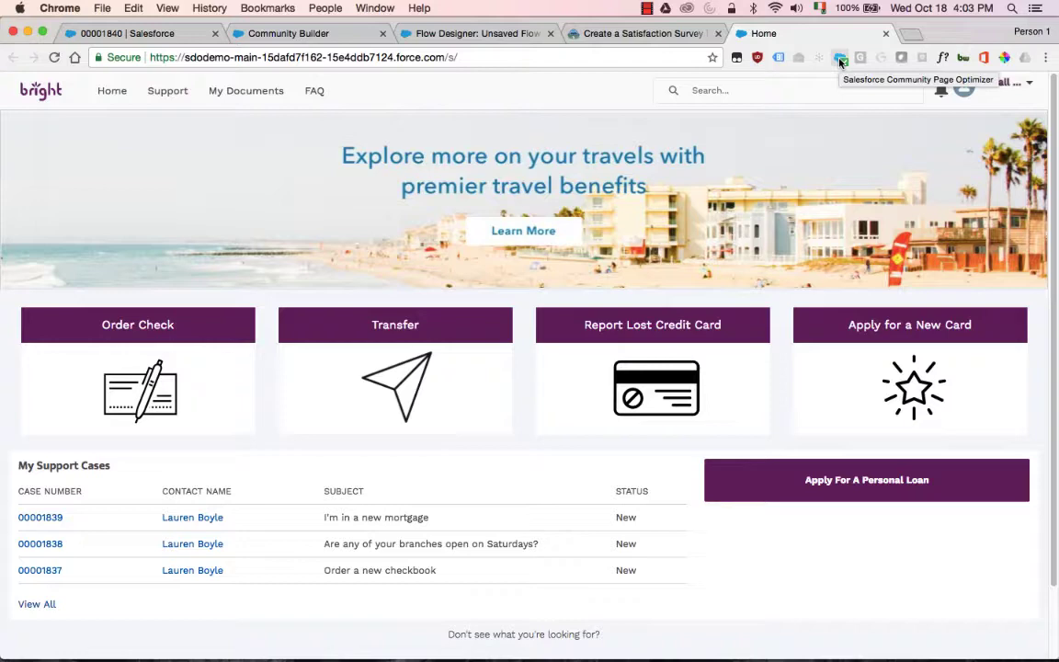
pyautogui.click(839, 59)
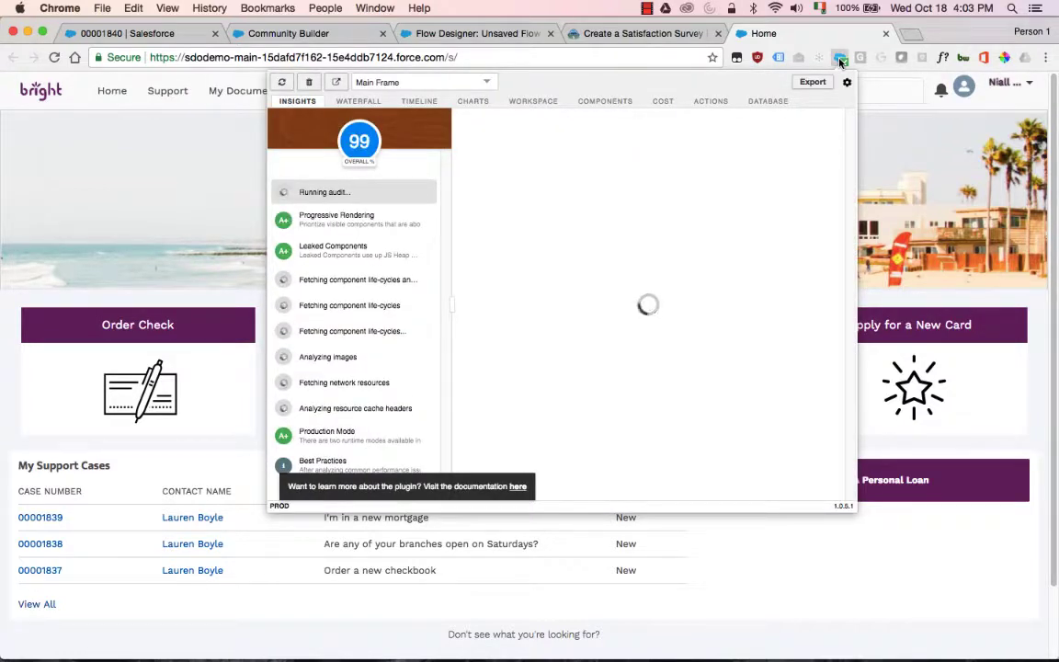
pyautogui.click(350, 243)
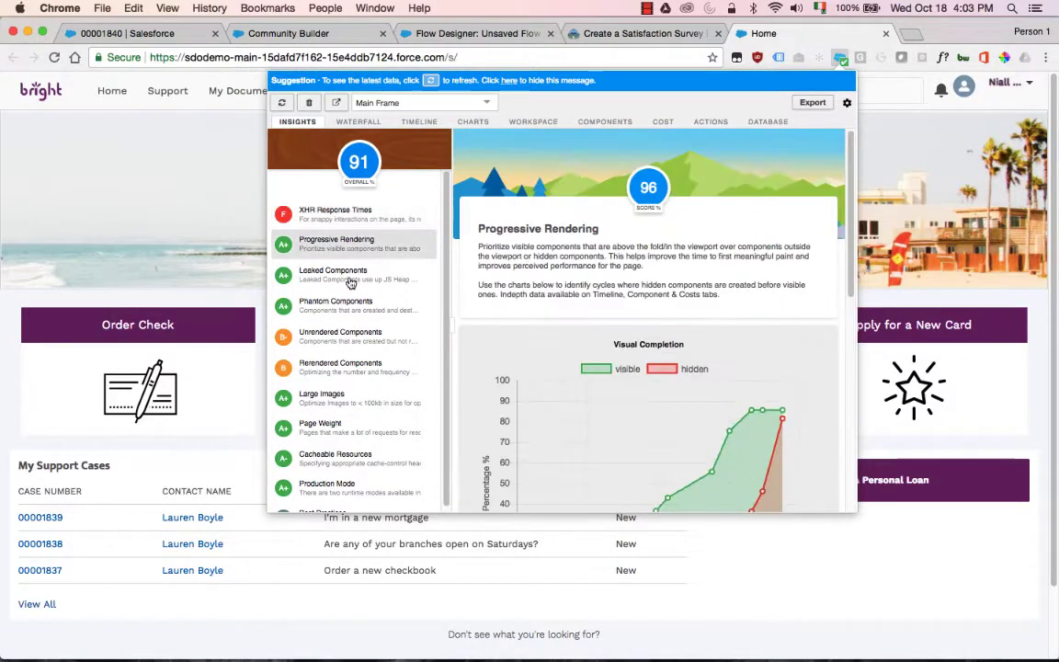